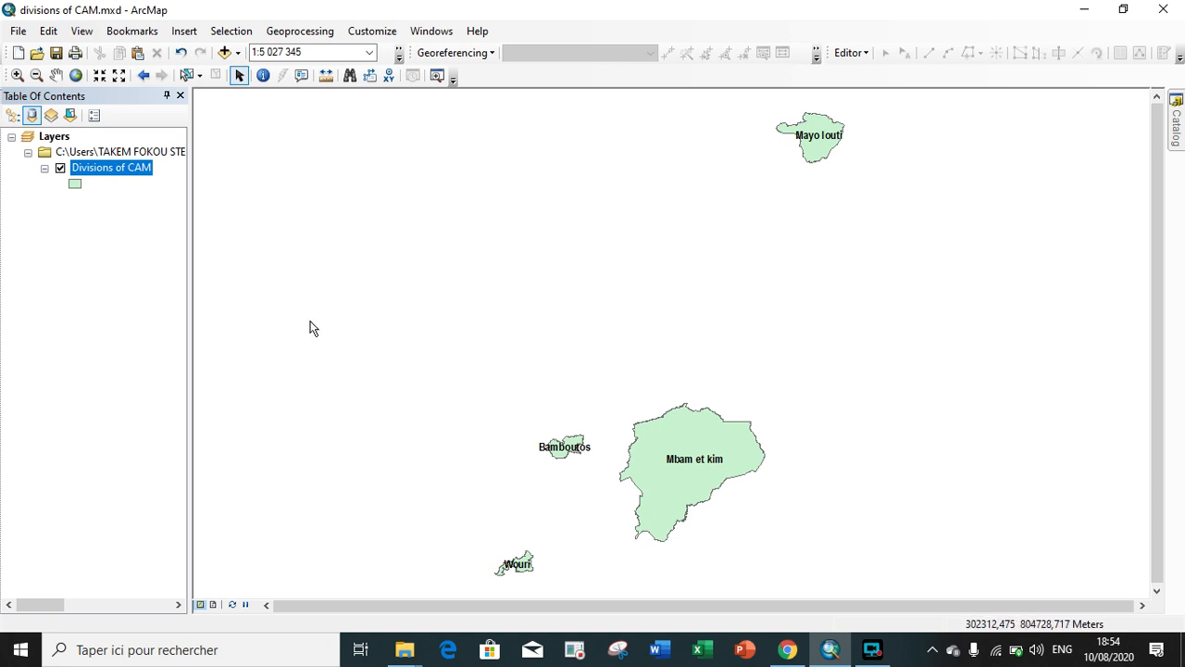
Open the attribute table of the Divisions of CAM layer and view its fields.
right_click(120, 171)
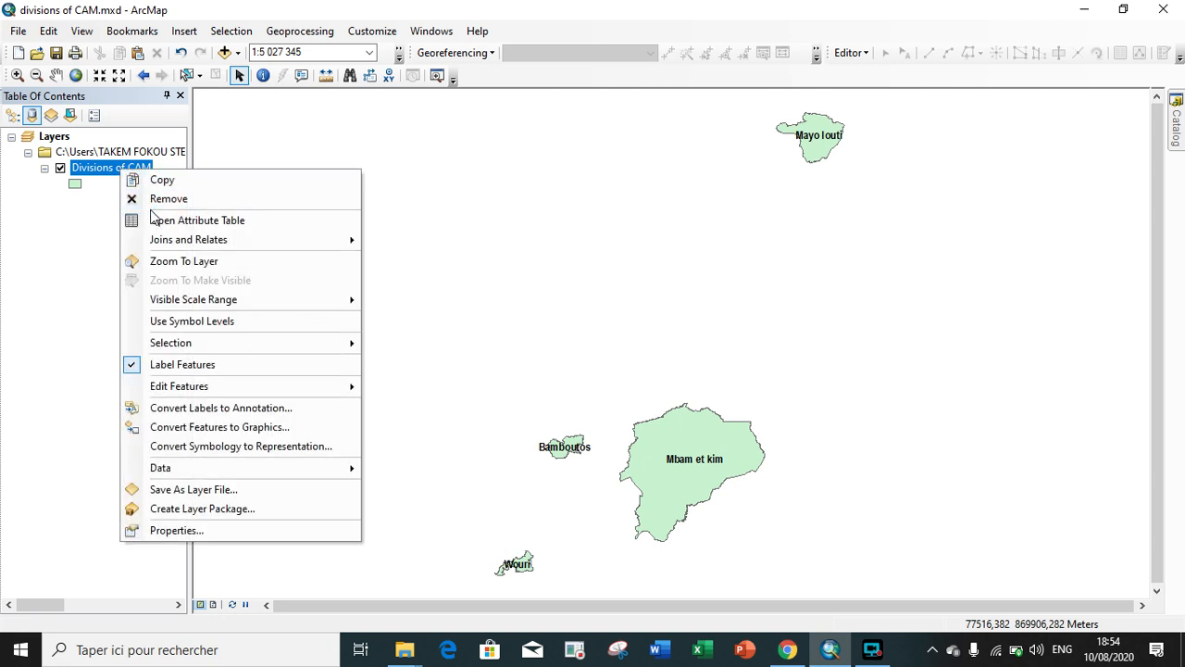
left_click(155, 223)
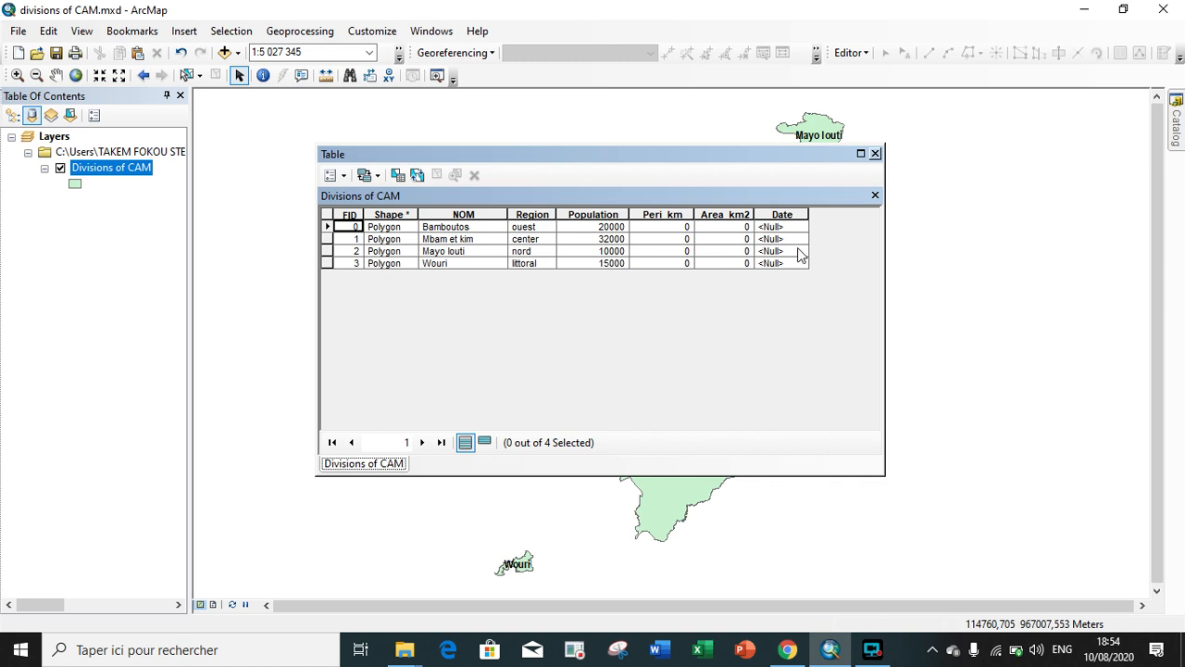
left_click(860, 154)
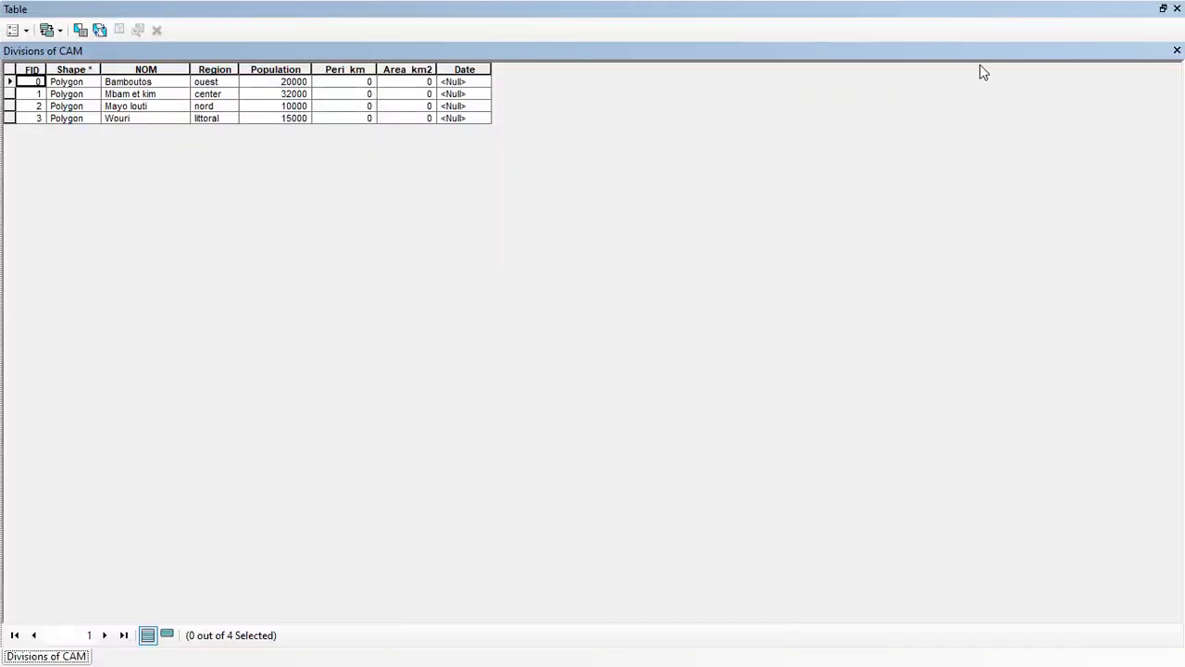
left_click(1163, 8)
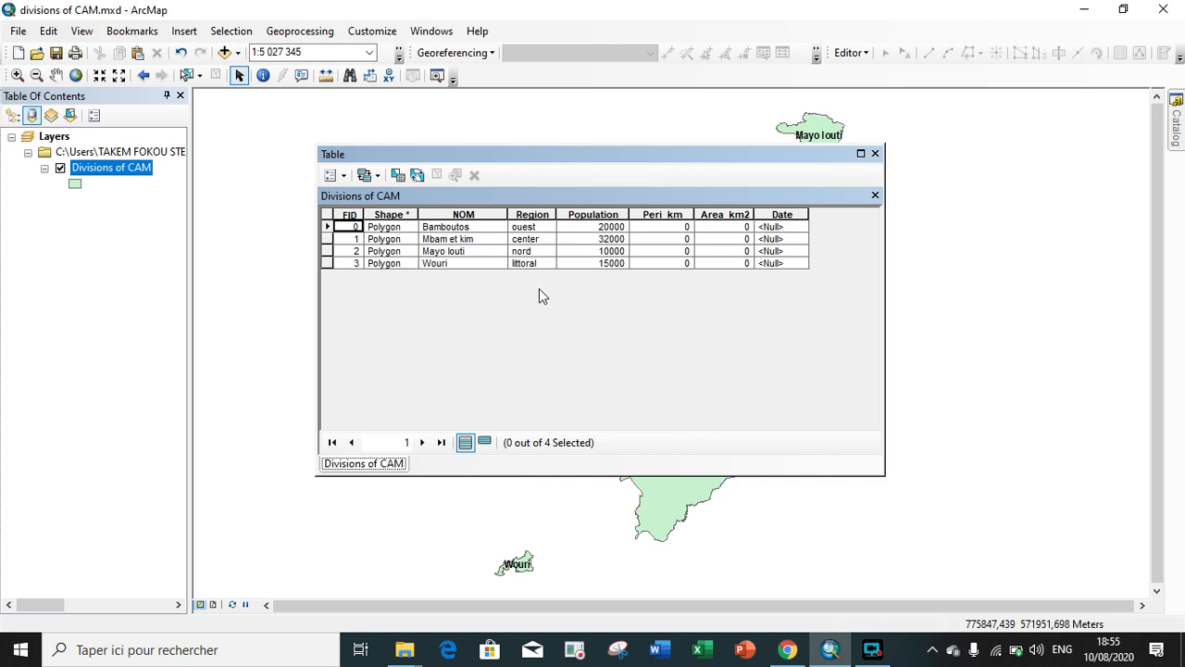
Switch to Chrome to view the Online-Student Academy channel's uploaded videos, and return to ArcMap.
left_click(787, 649)
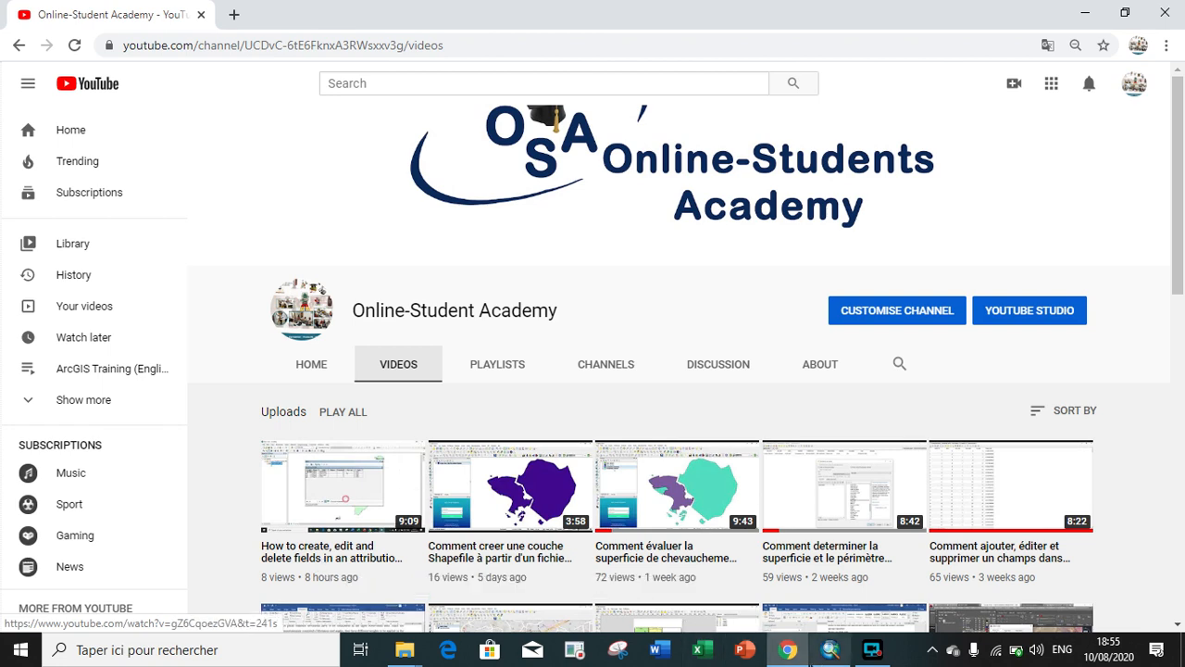
left_click(830, 652)
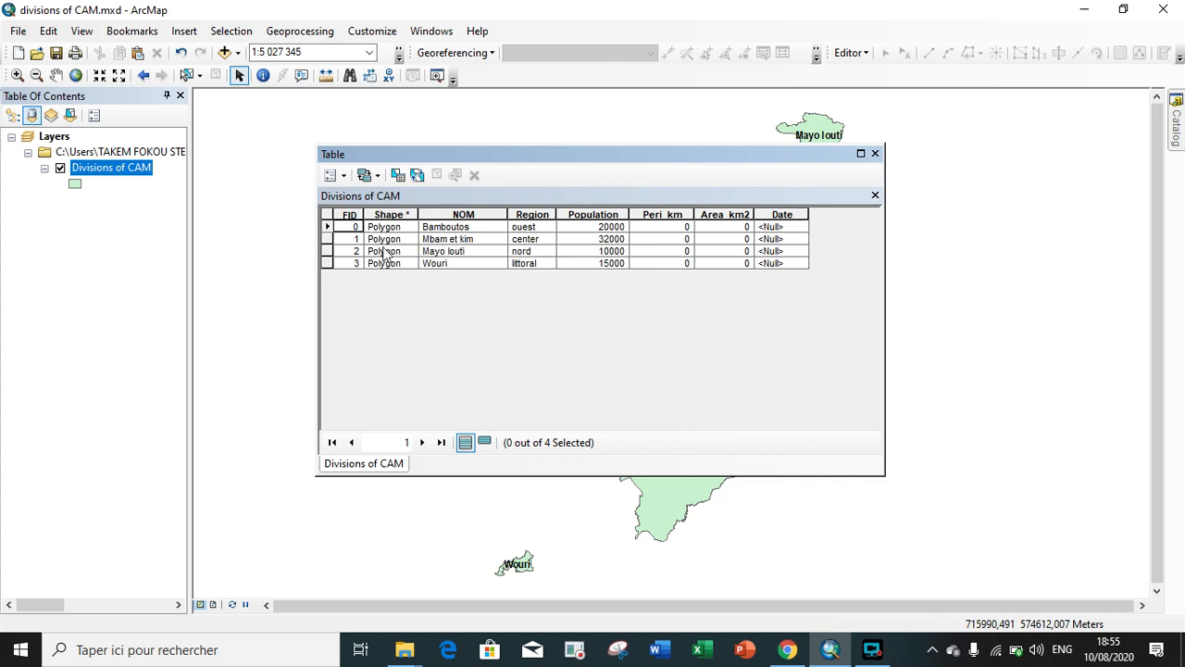
Start an edit session on the Divisions of CAM layer, continuing past the spatial reference warning.
right_click(674, 216)
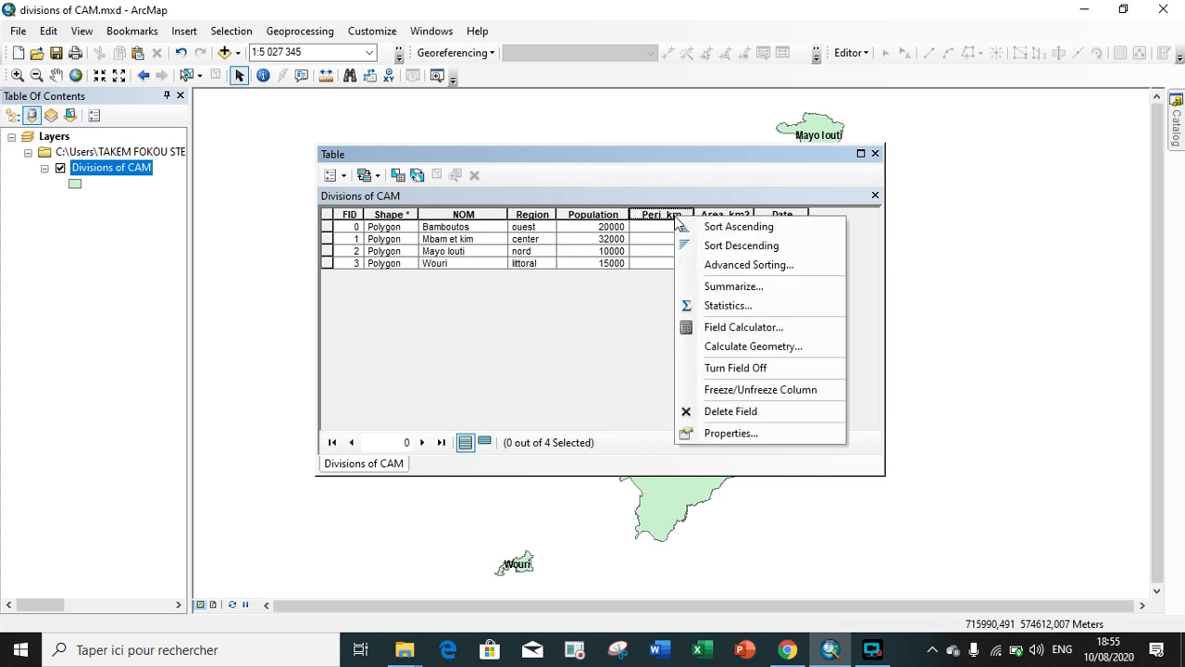
left_click(859, 52)
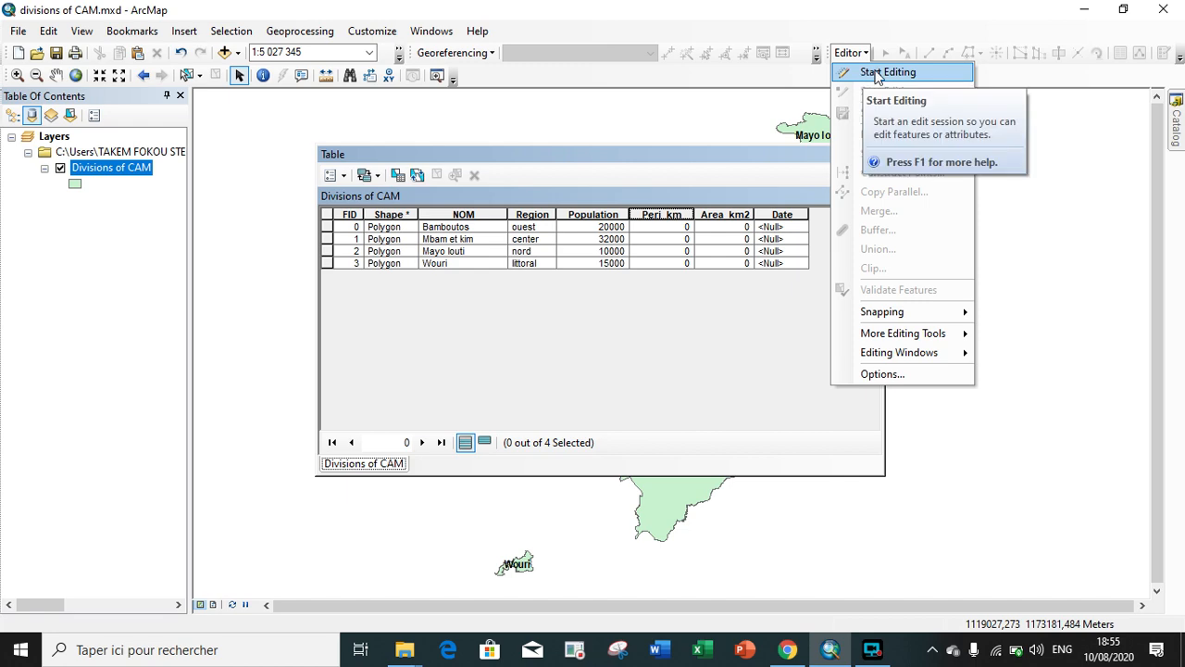
left_click(876, 72)
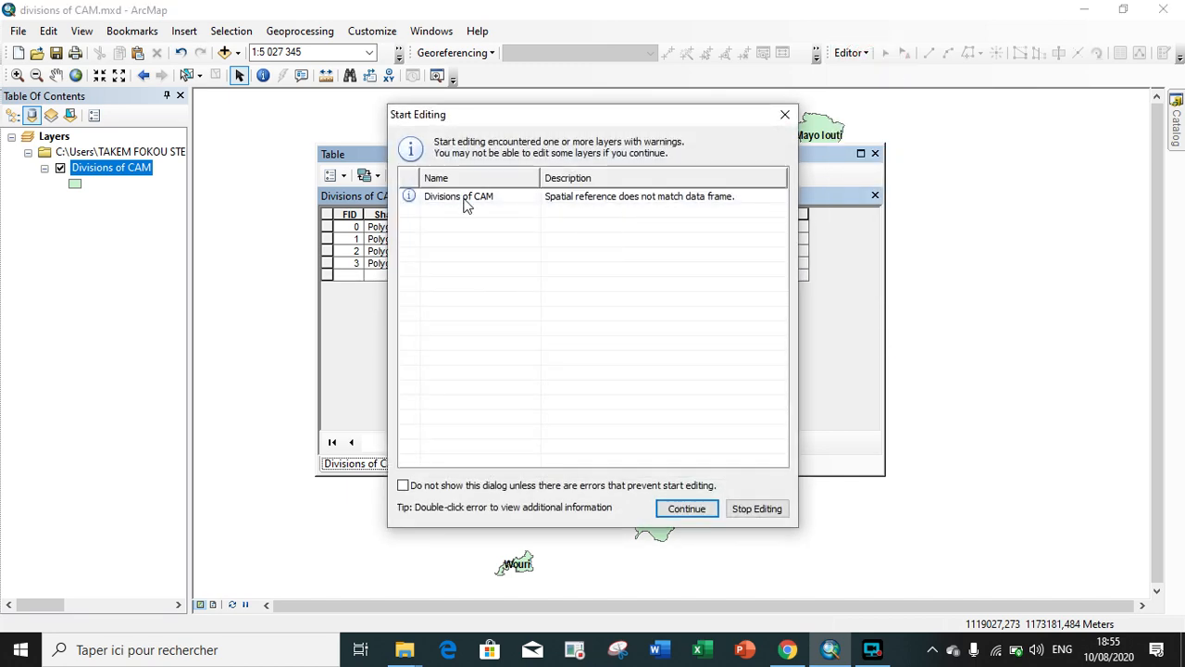
left_click(463, 197)
left_click(686, 508)
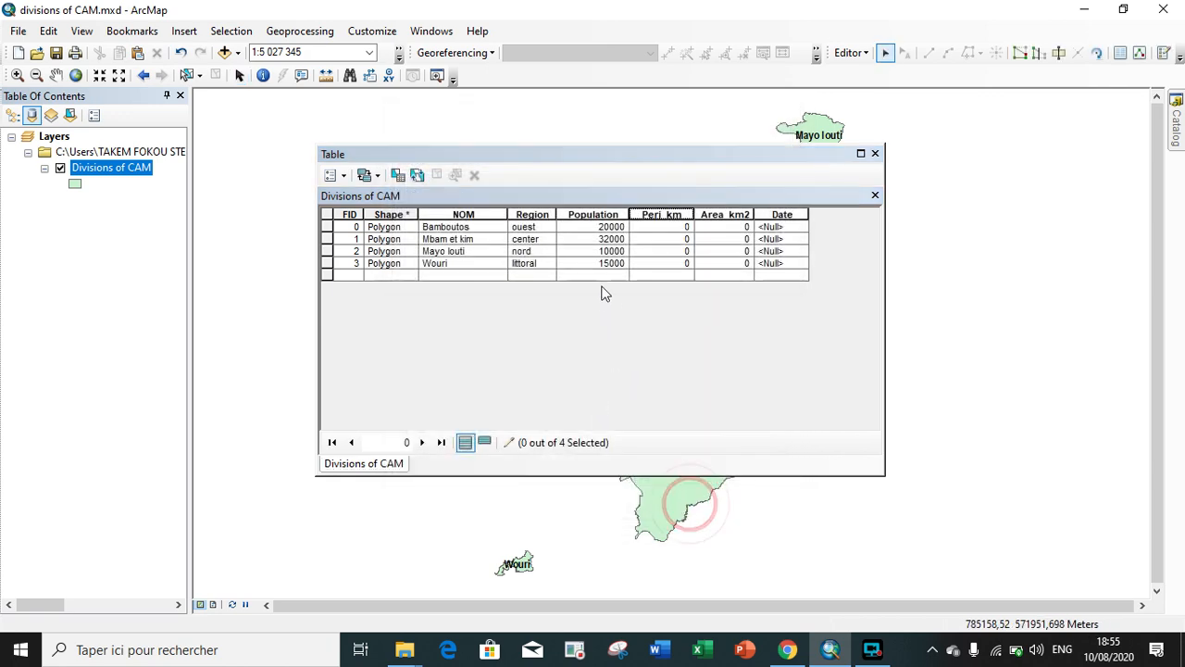
Calculate the perimeter geometry into the Peri_km field in kilometers, using the data frame's coordinate system.
right_click(667, 215)
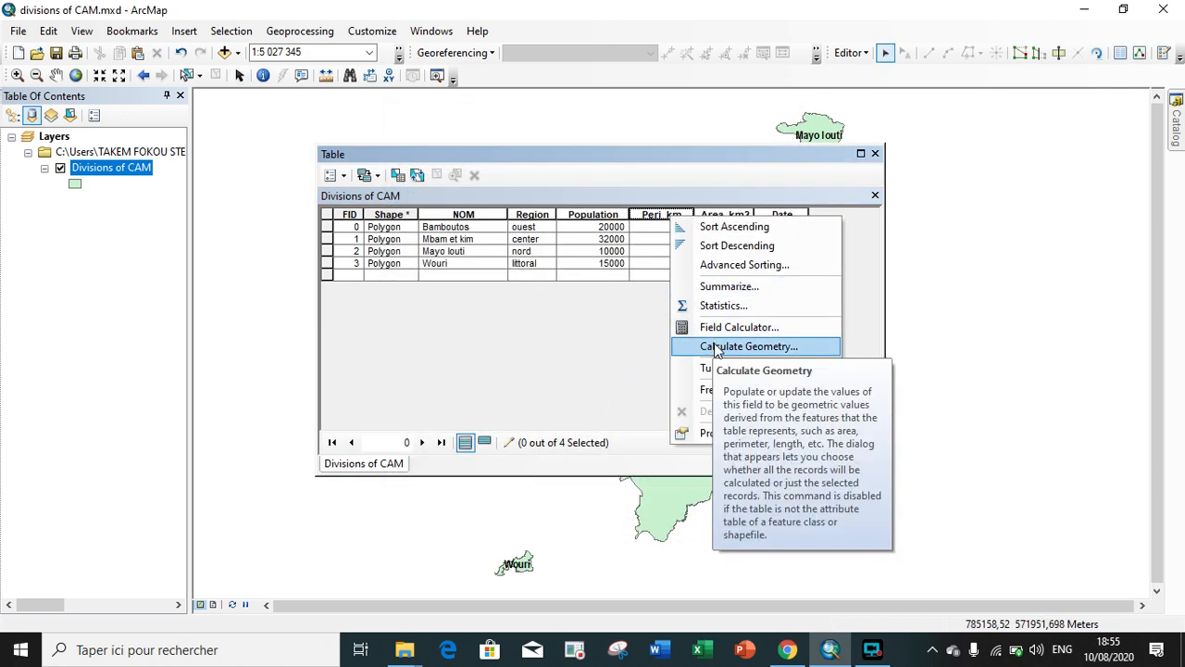
left_click(715, 347)
left_click_drag(662, 200, 687, 305)
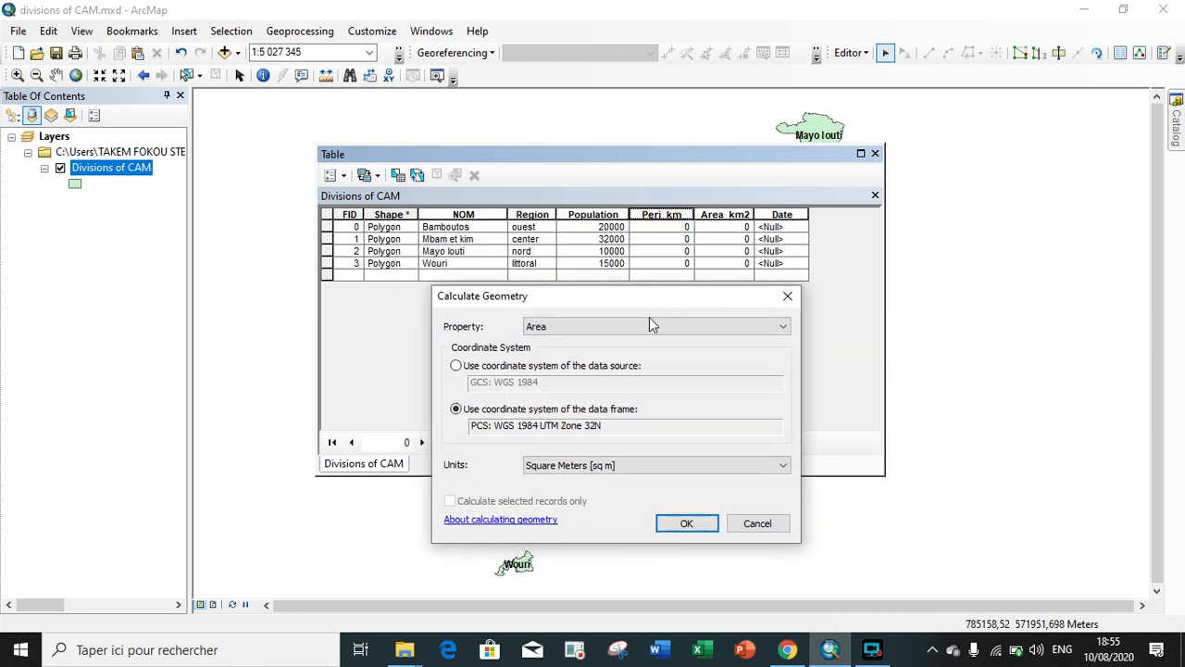
left_click(662, 326)
left_click(562, 353)
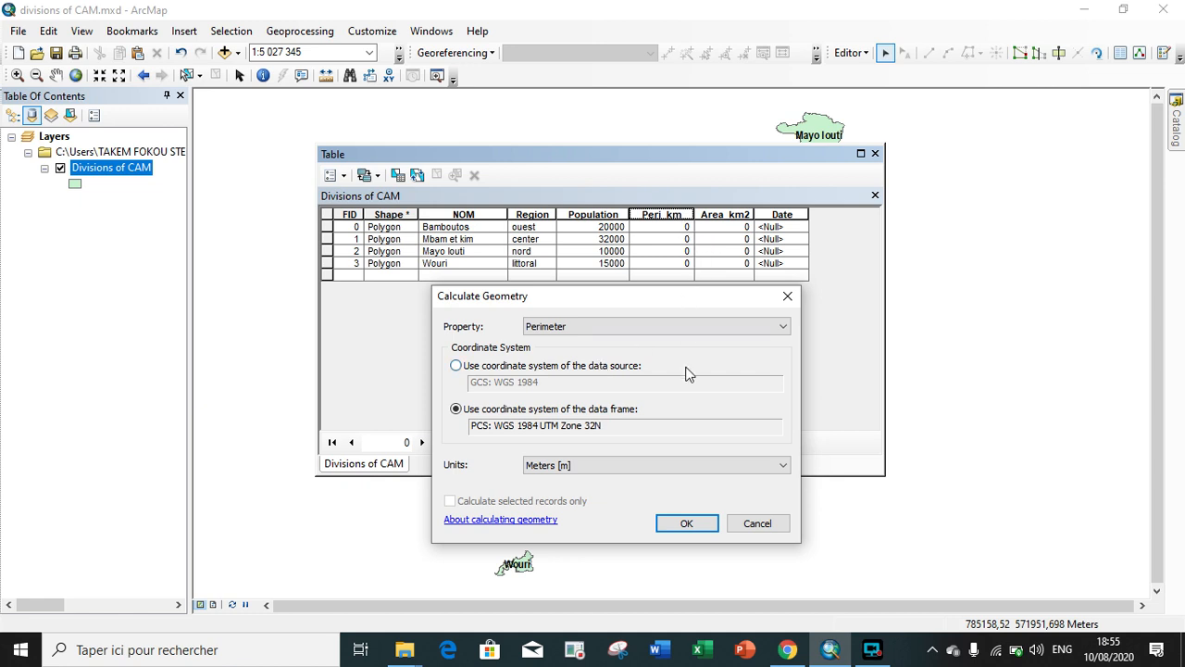
left_click(659, 469)
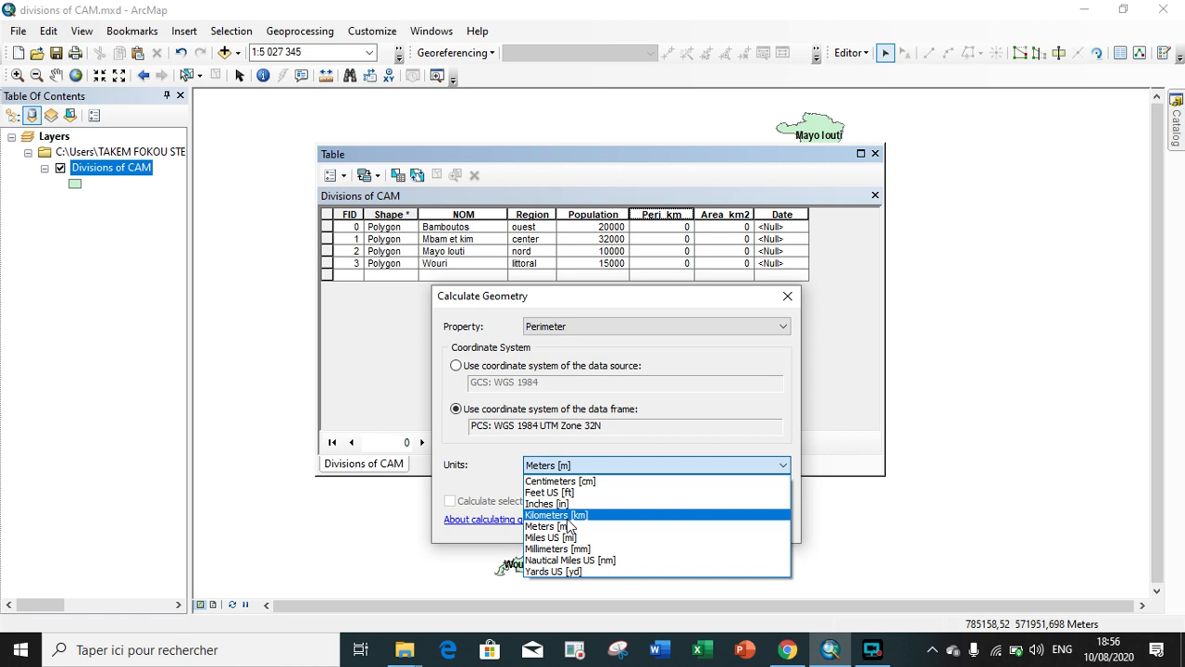
left_click(555, 515)
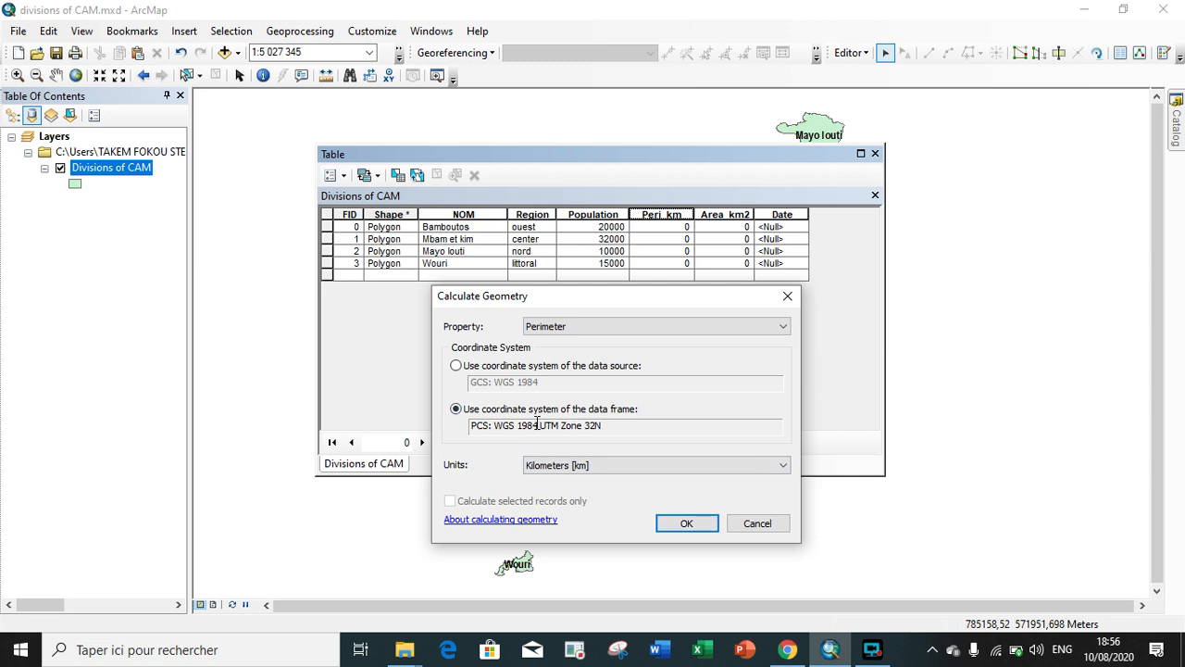
left_click(685, 523)
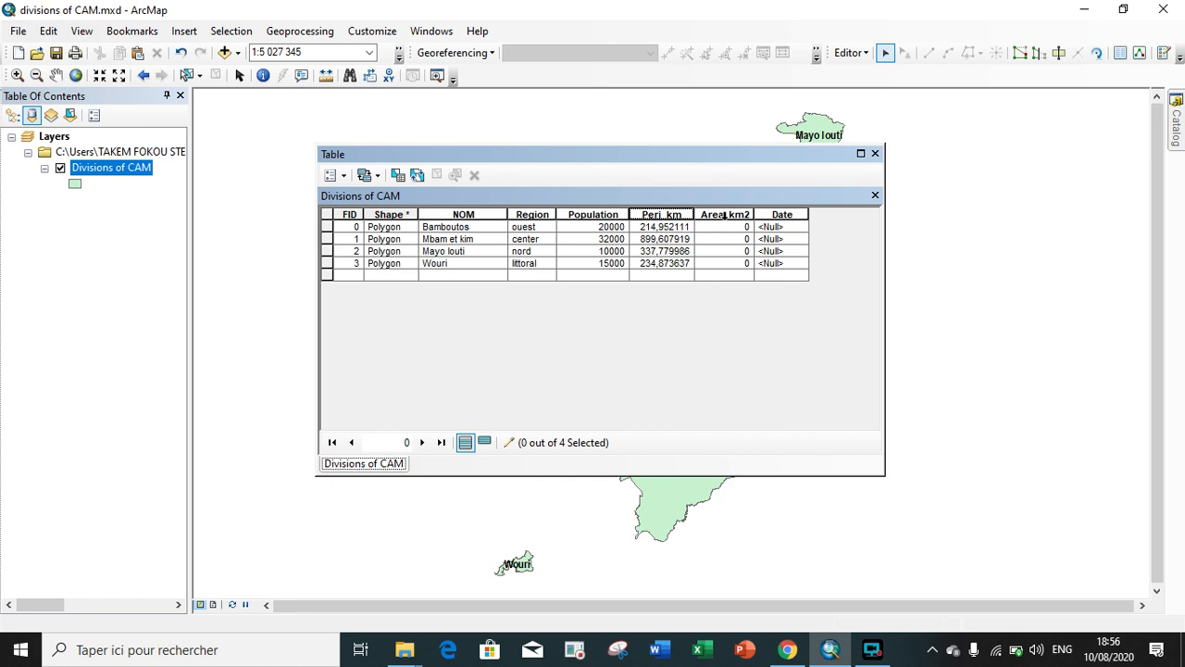
Calculate the area geometry into the Area_km2 field in square kilometers, using the data frame's coordinate system.
right_click(726, 214)
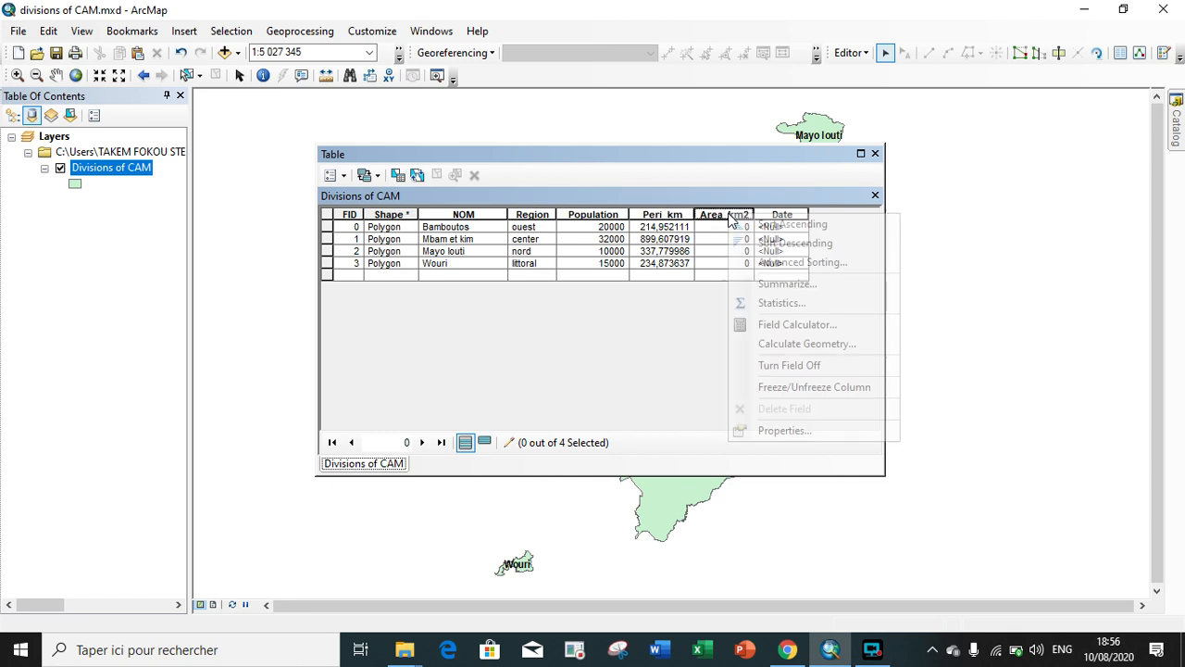
left_click(789, 343)
left_click_drag(713, 223, 639, 311)
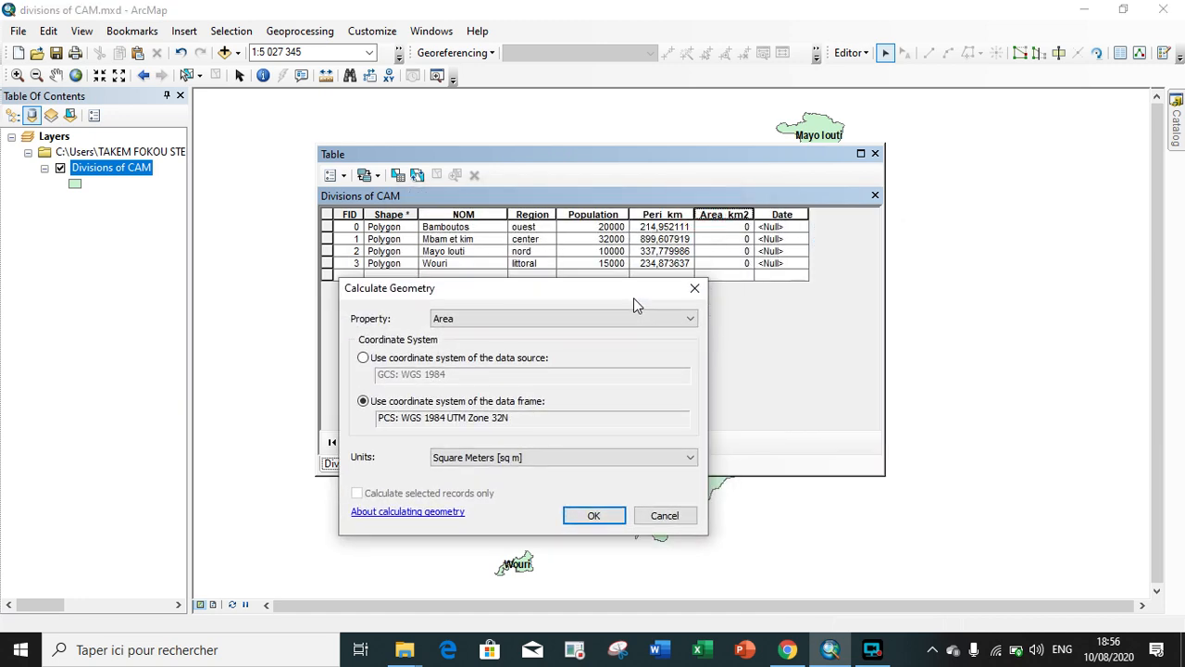
left_click(456, 318)
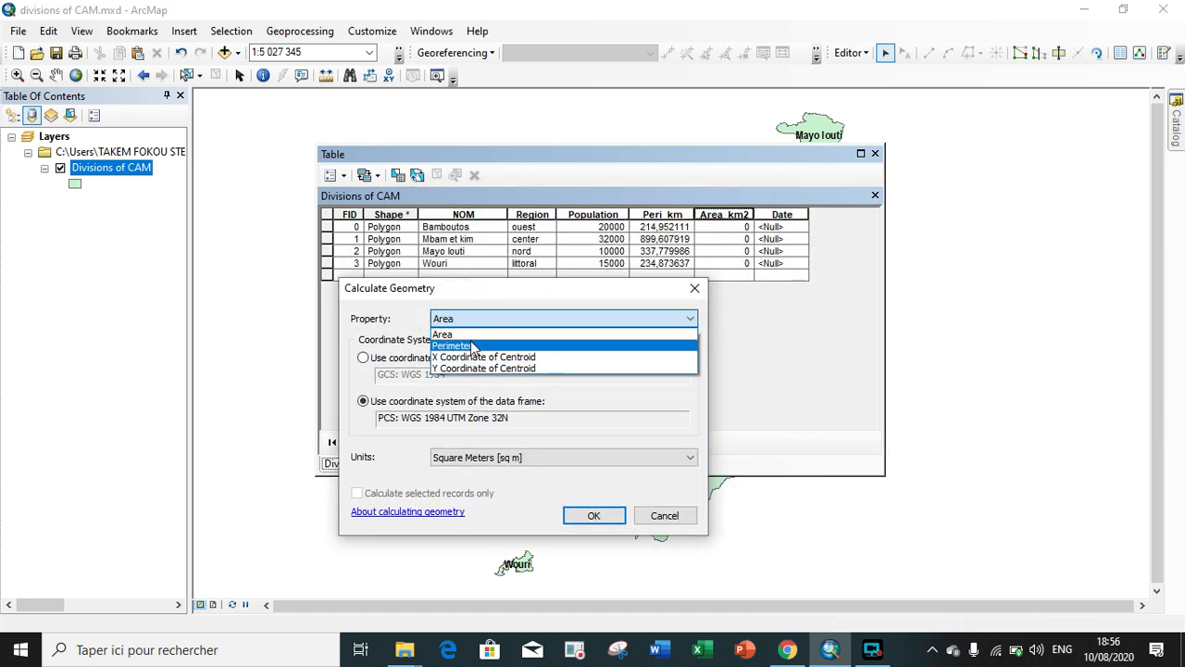
left_click(468, 333)
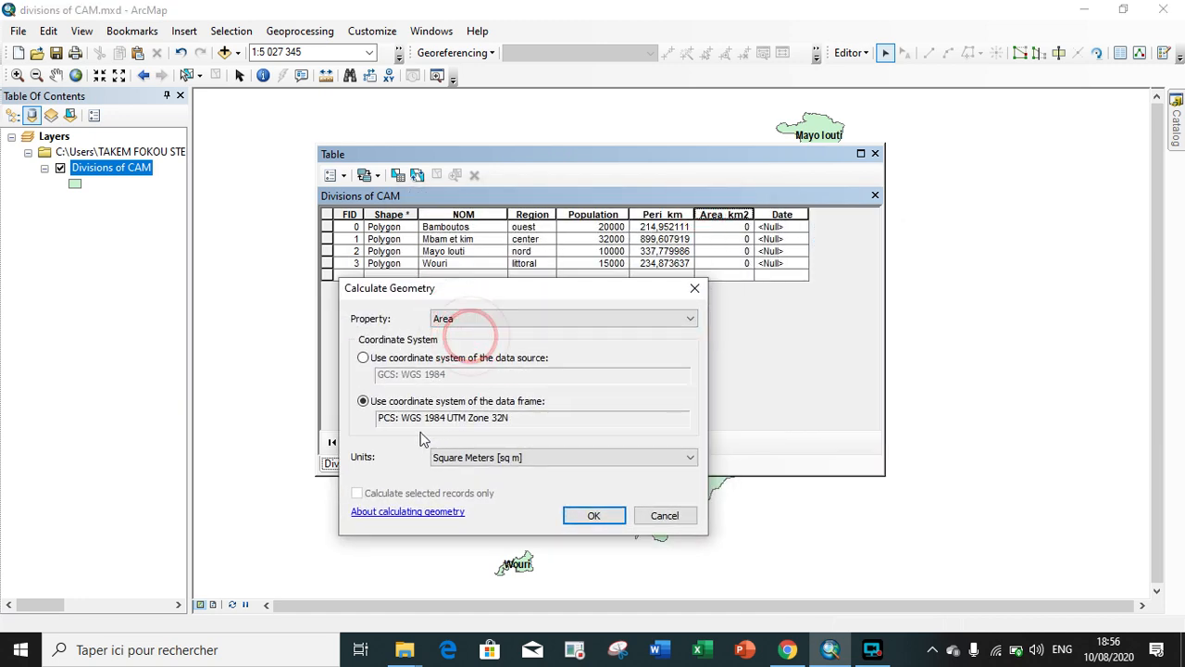
left_click(503, 457)
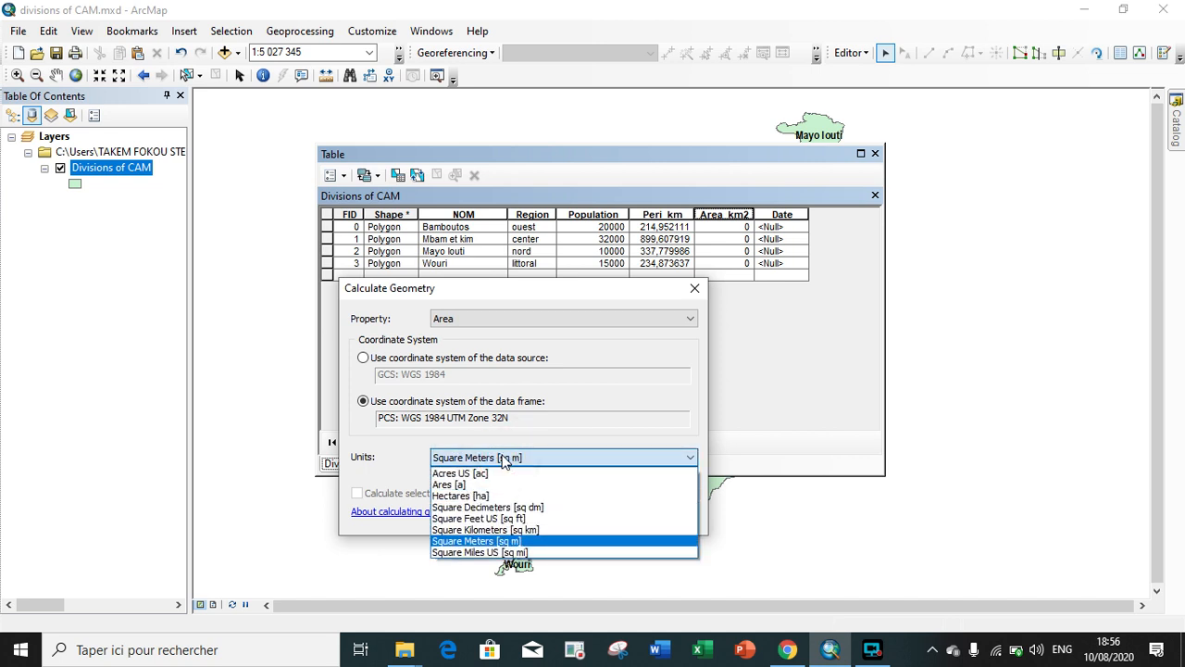
left_click(514, 531)
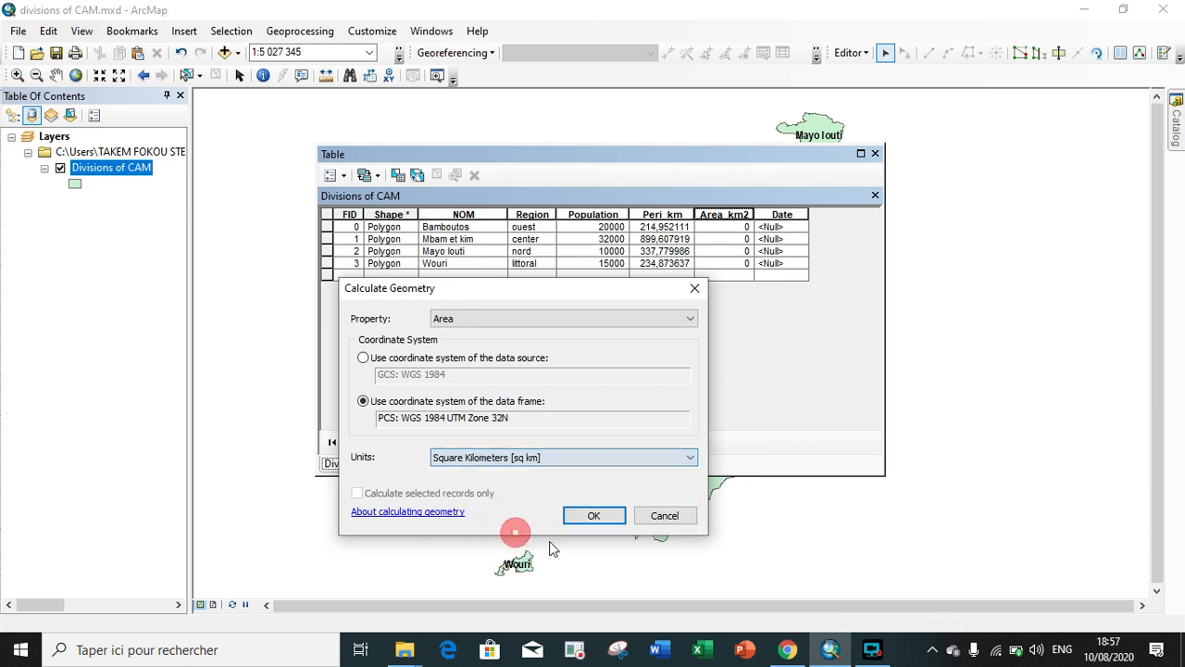
left_click(593, 517)
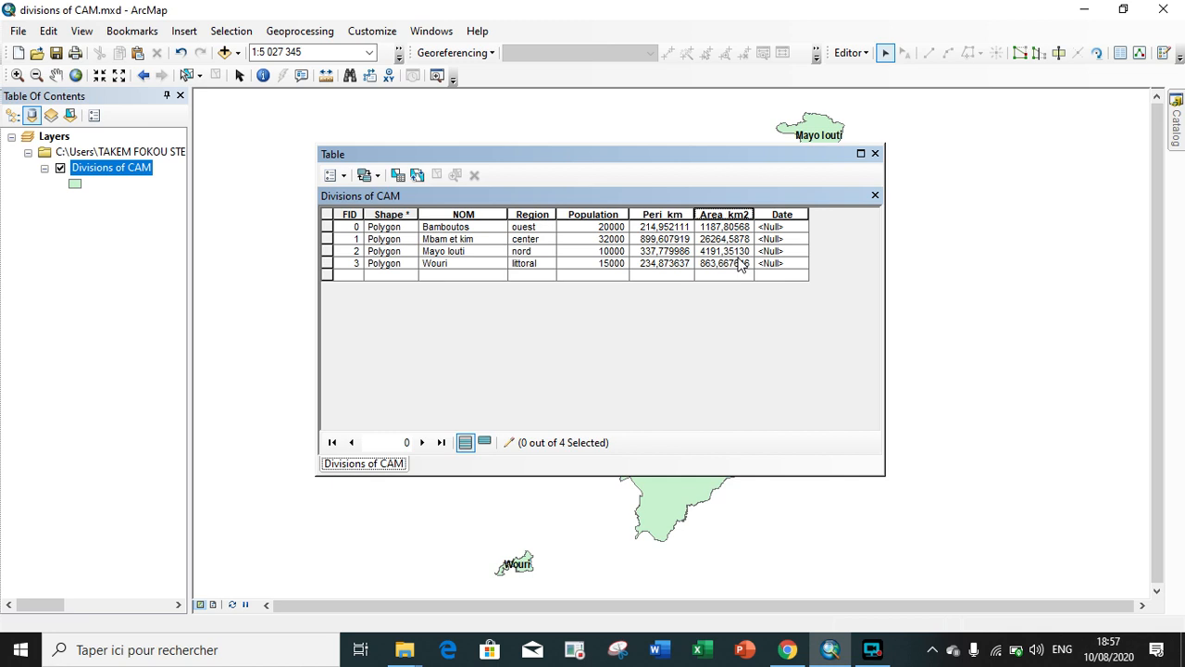
Examine the individual values in the Population and Peri_km columns, comparing their number of decimals.
left_click(614, 228)
left_click(616, 243)
left_click(618, 267)
left_click(648, 264)
left_click(655, 254)
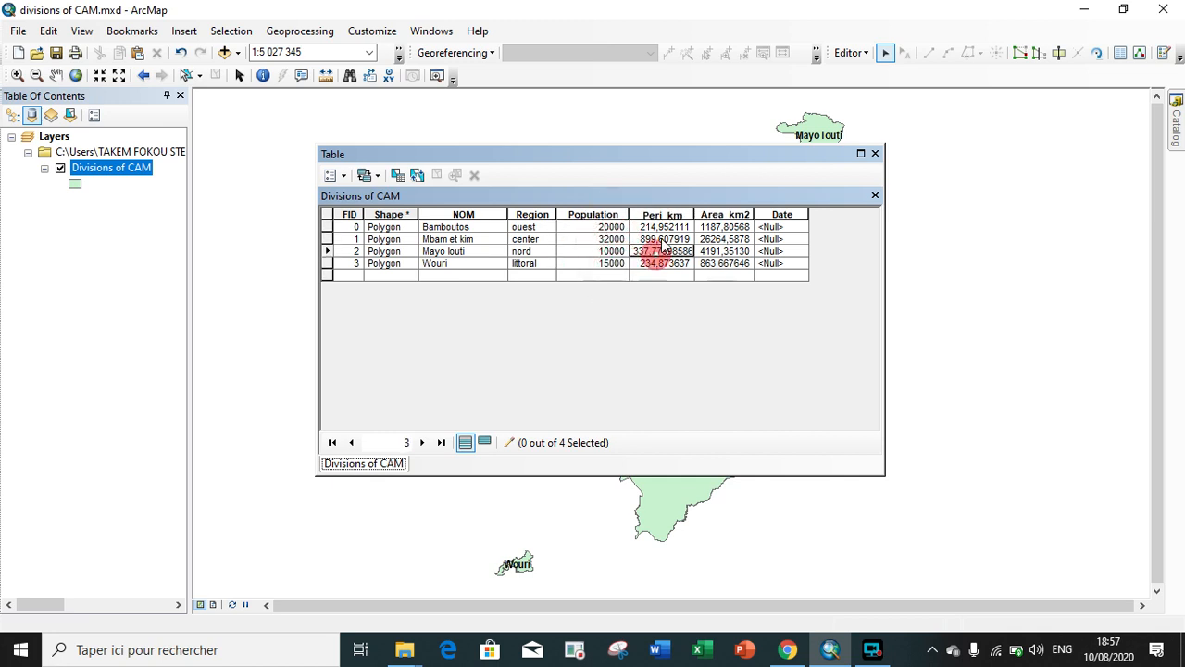
left_click(661, 239)
left_click(664, 234)
left_click(666, 227)
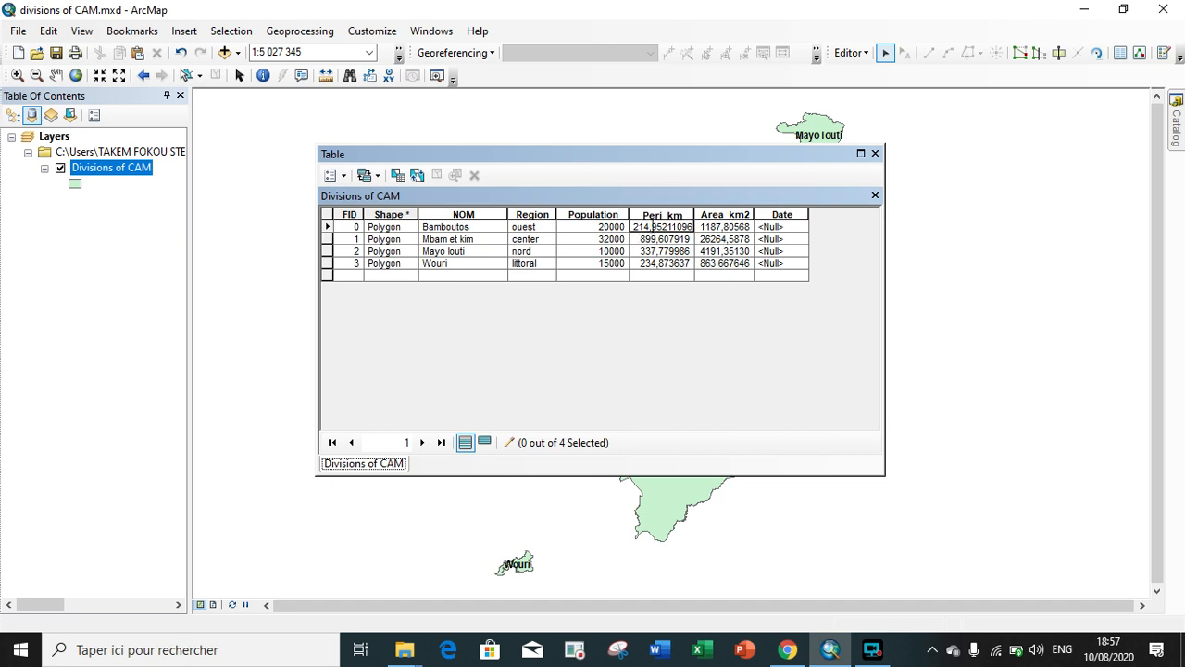
Open the Field Calculator for the Peri_km field, move it clear of the table and list the string functions.
left_click(668, 215)
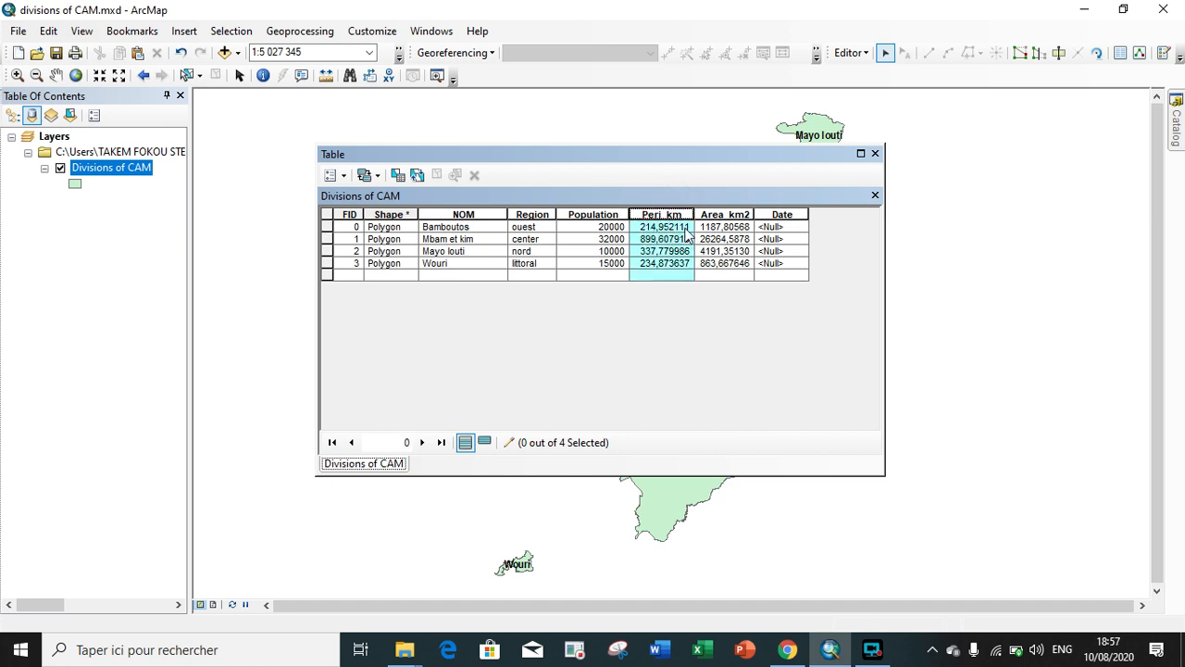
right_click(673, 219)
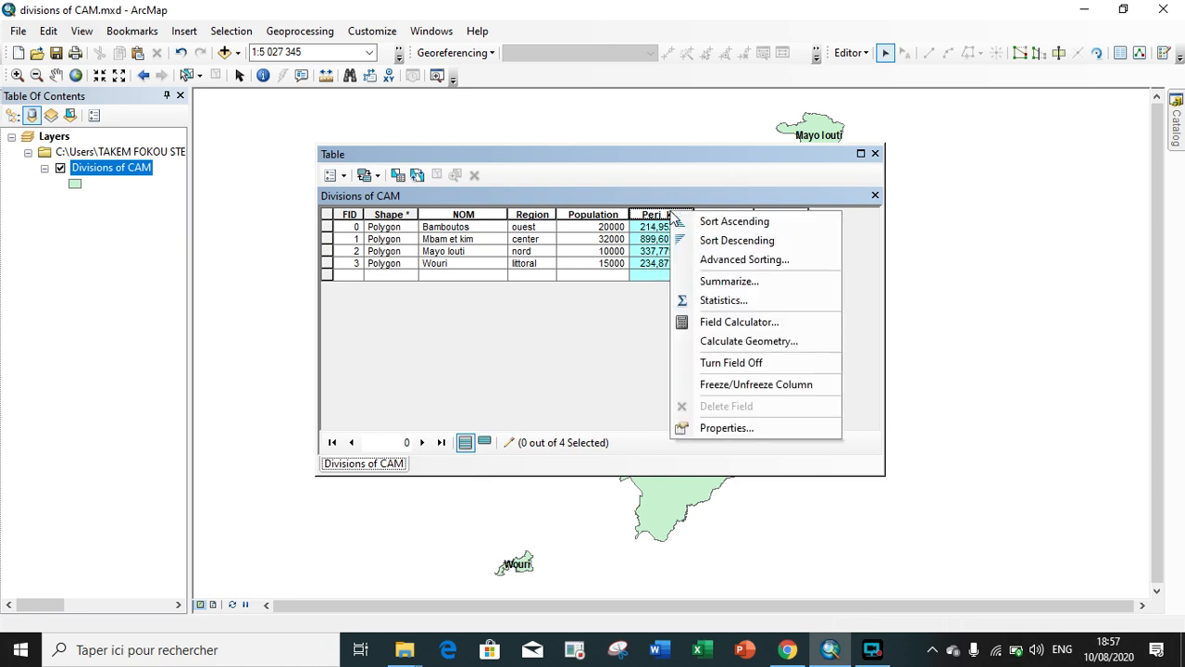
left_click(724, 324)
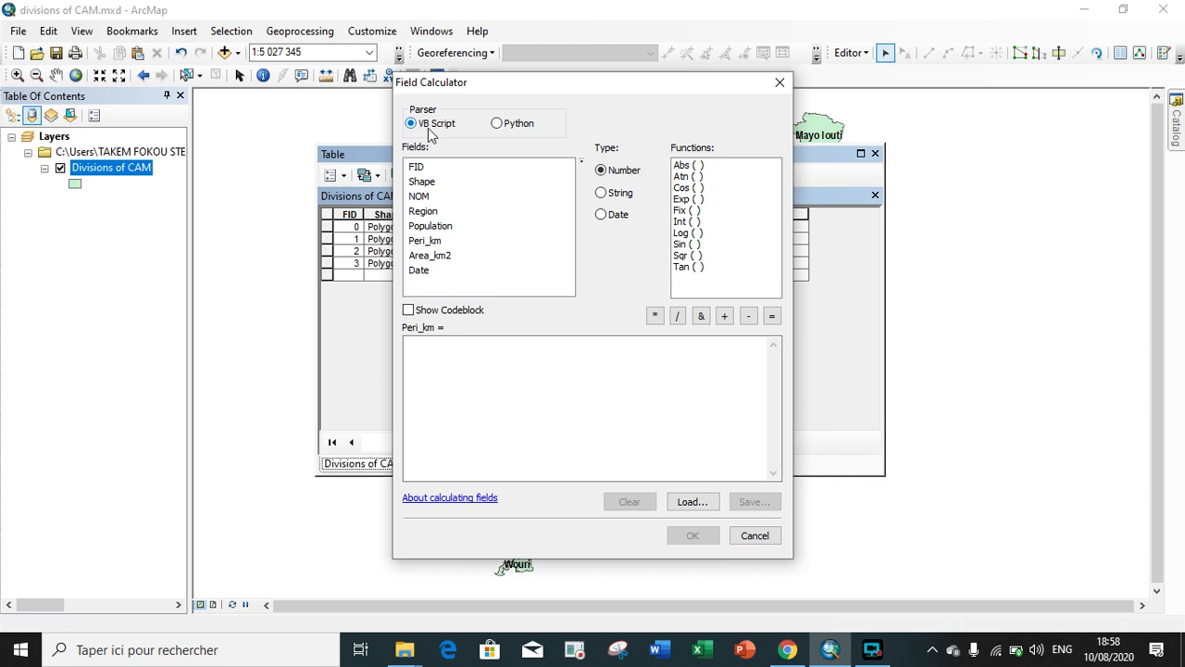
left_click_drag(494, 89, 773, 121)
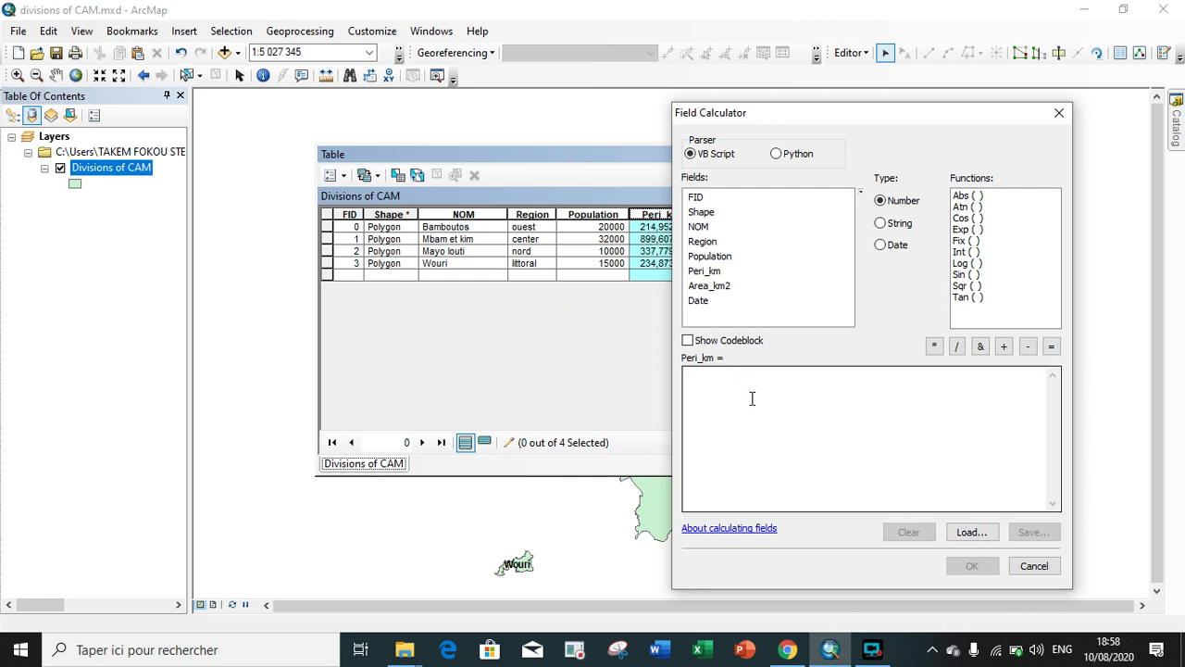
left_click(892, 226)
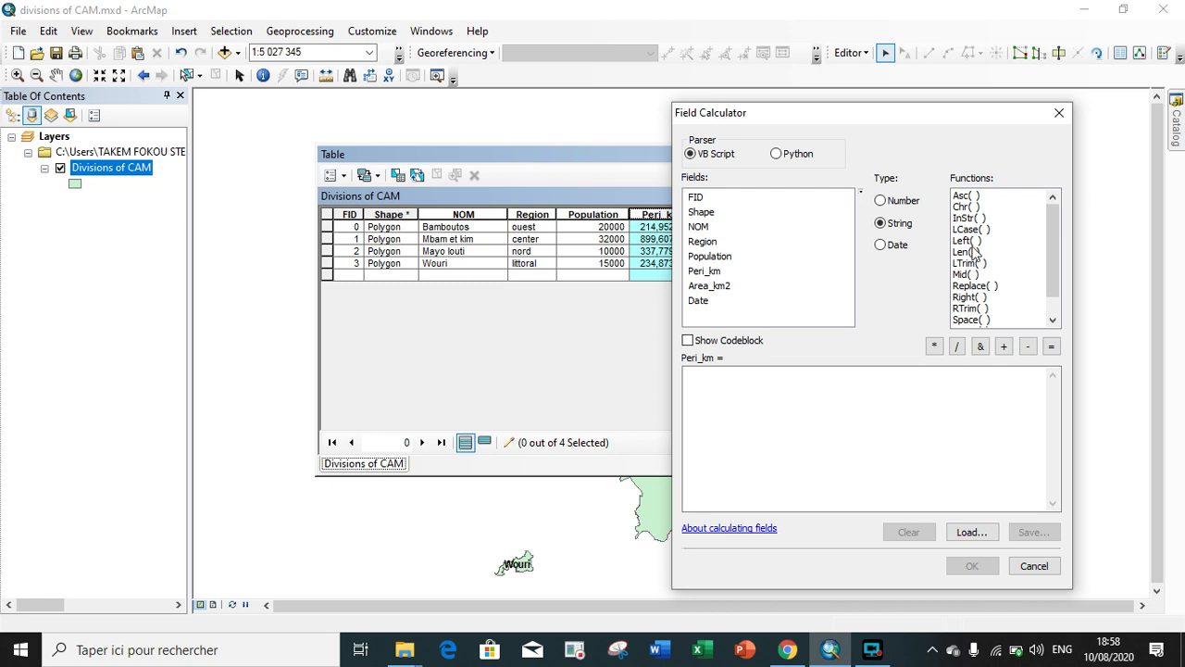
Build the expression Left([Peri_km],3) for Peri_km and apply it to all records to truncate the values to three characters.
double_click(968, 241)
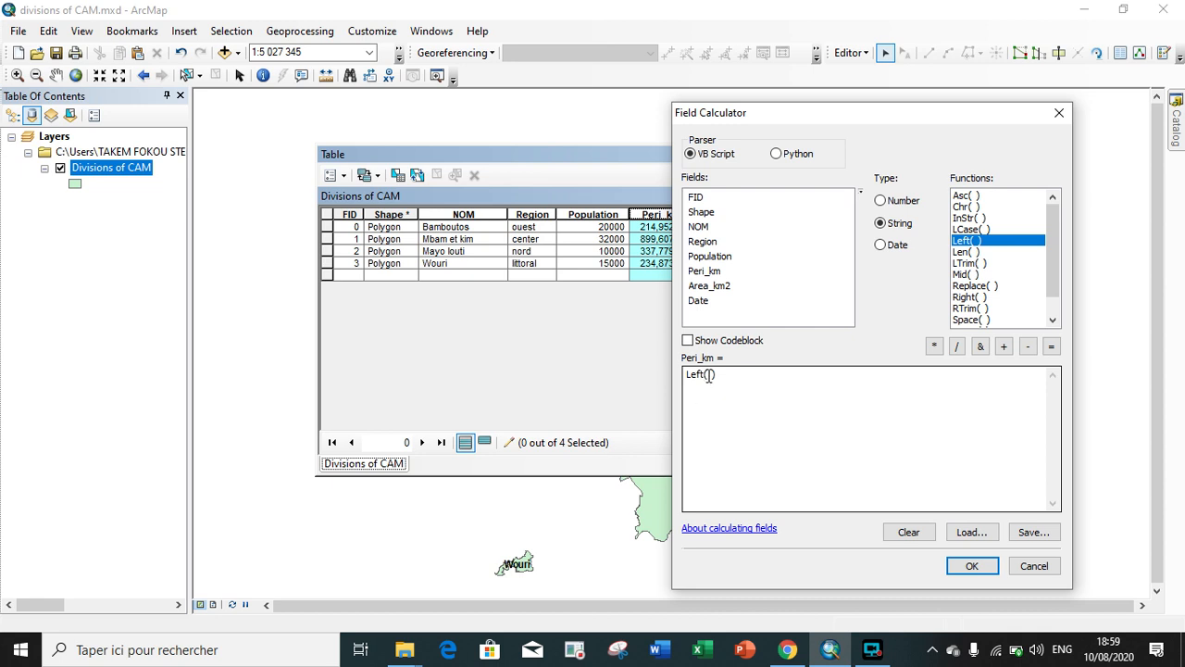
left_click(708, 375)
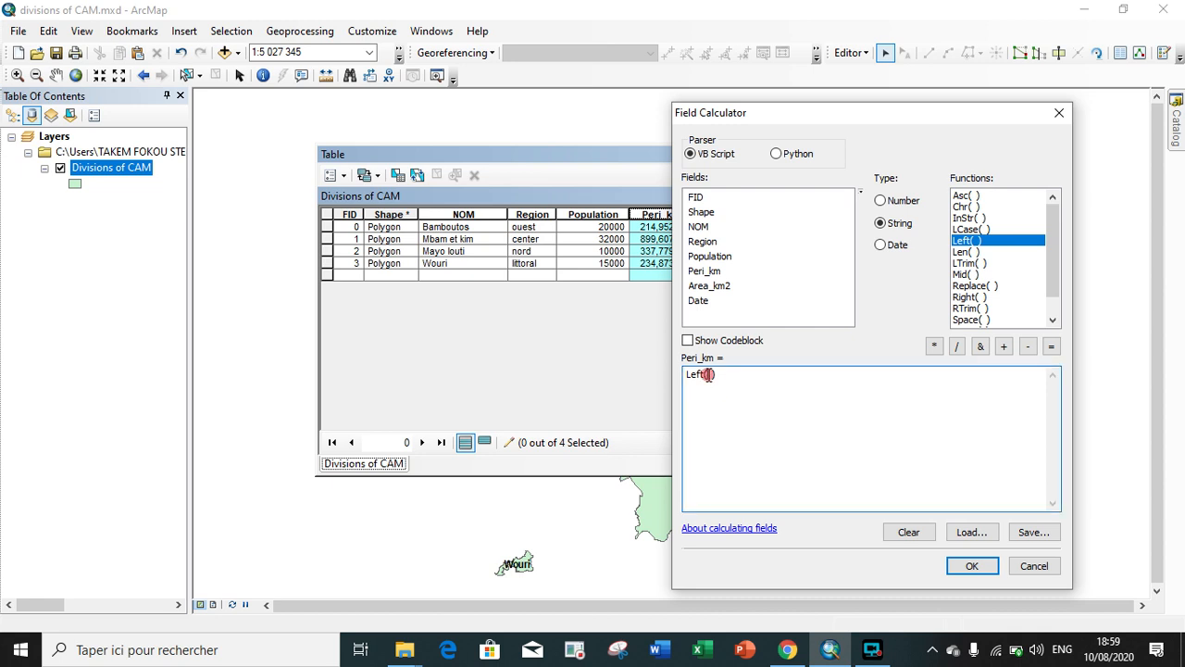
double_click(705, 271)
left_click(752, 376)
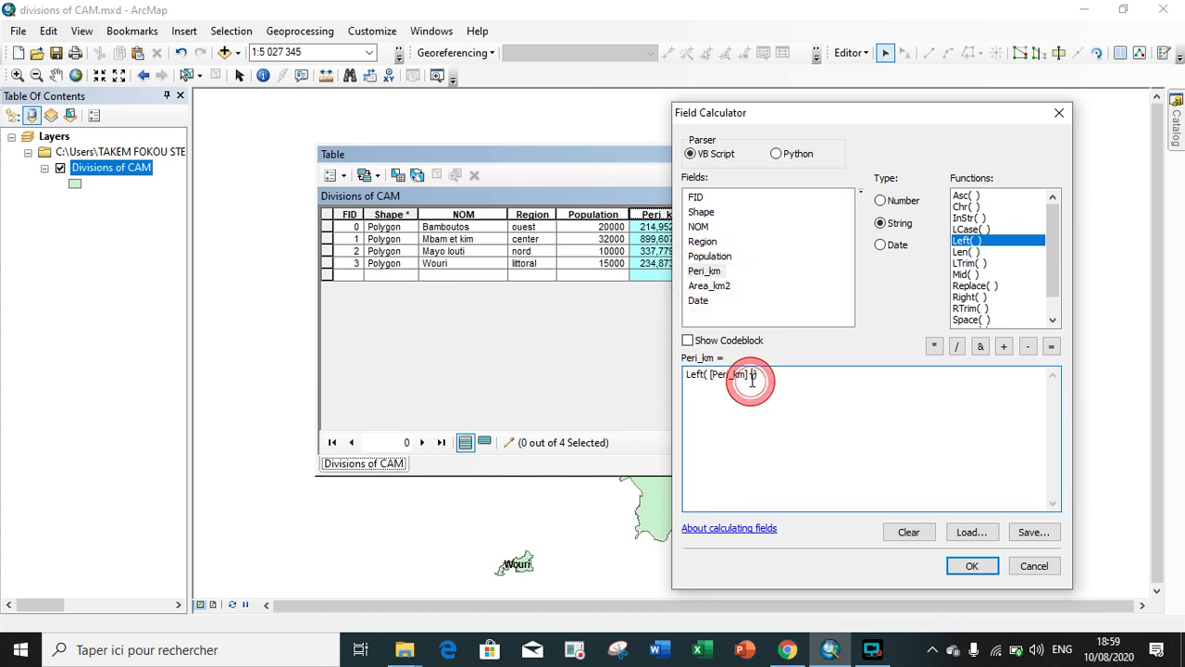
type(",")
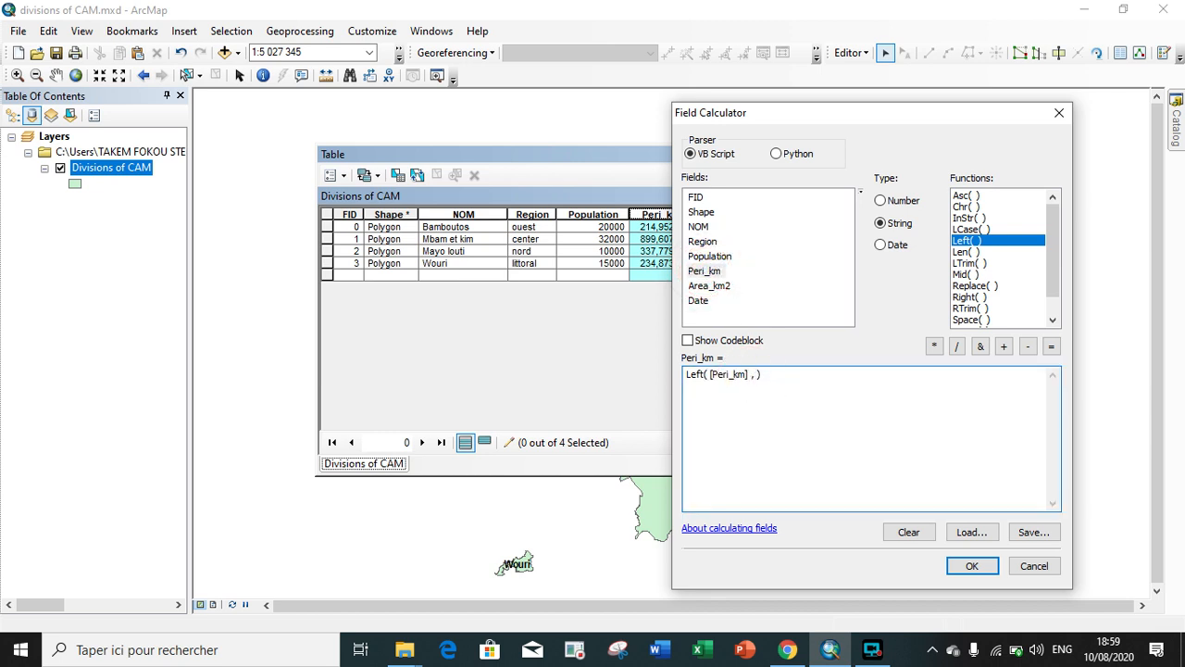
left_click(748, 376)
left_click(753, 376)
type(",3")
left_click(970, 565)
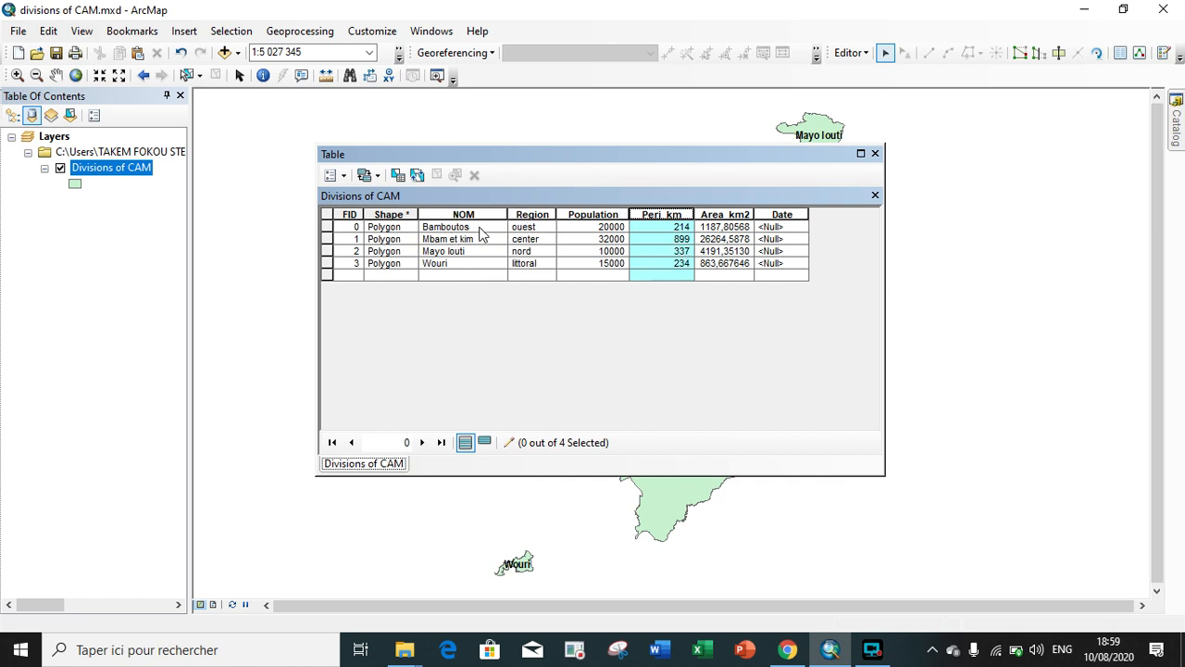
Open the Field Calculator for the NOM field and replace the existing expression with [NOM].
left_click(567, 238)
left_click(472, 216)
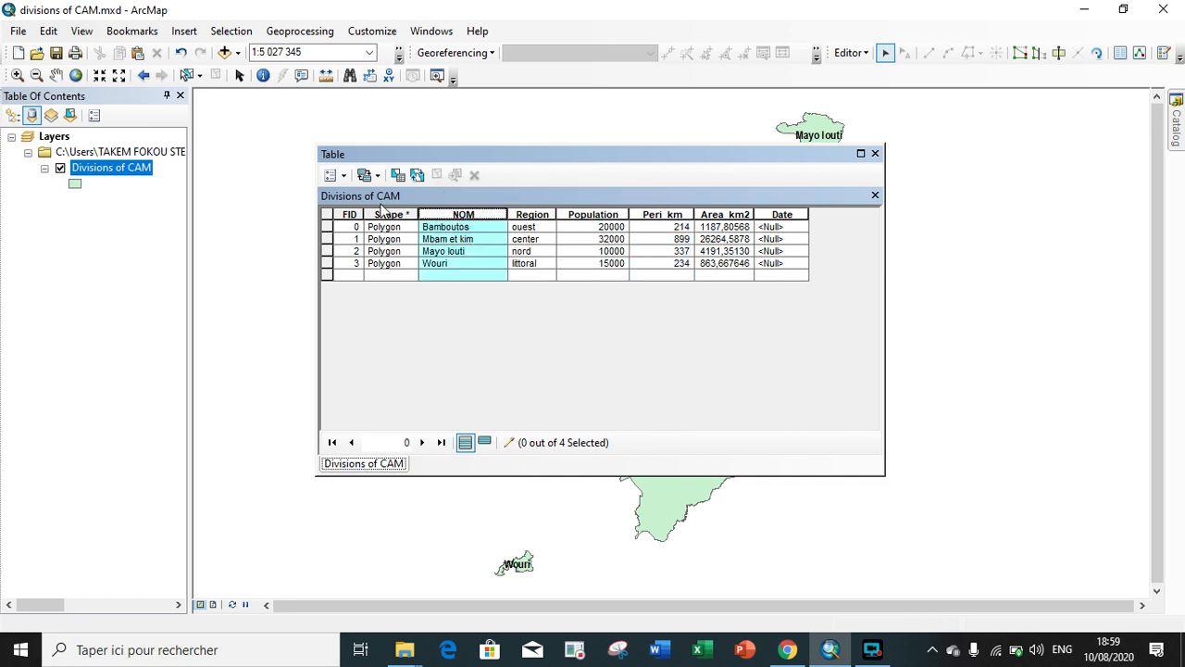
right_click(448, 214)
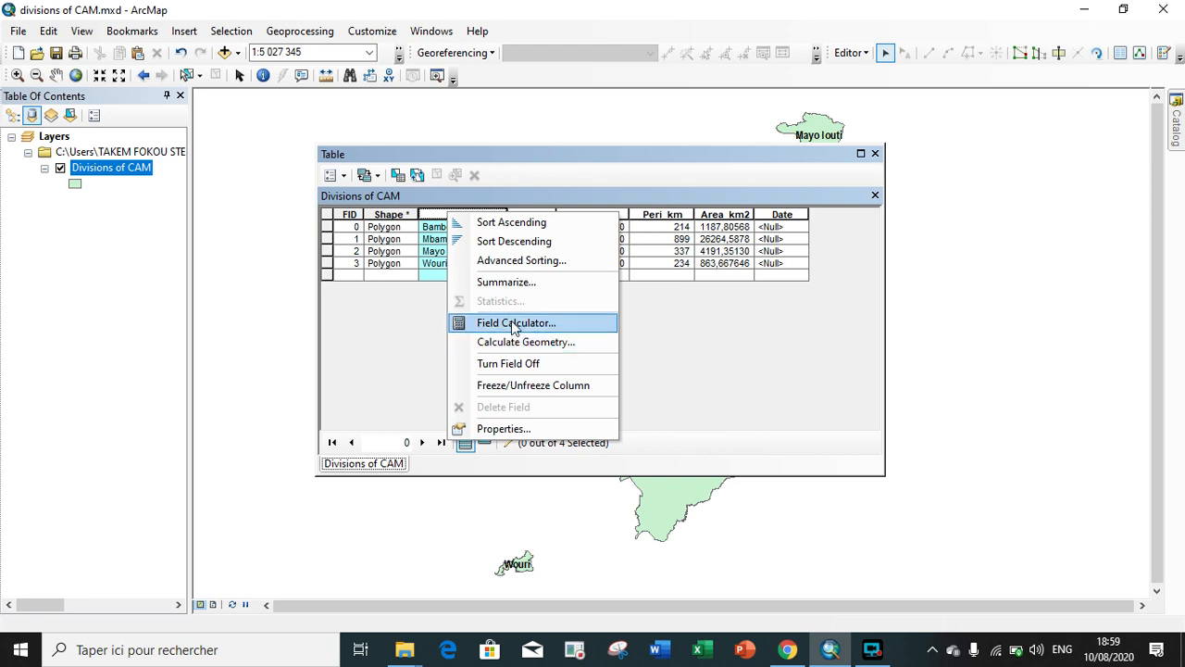
left_click(510, 321)
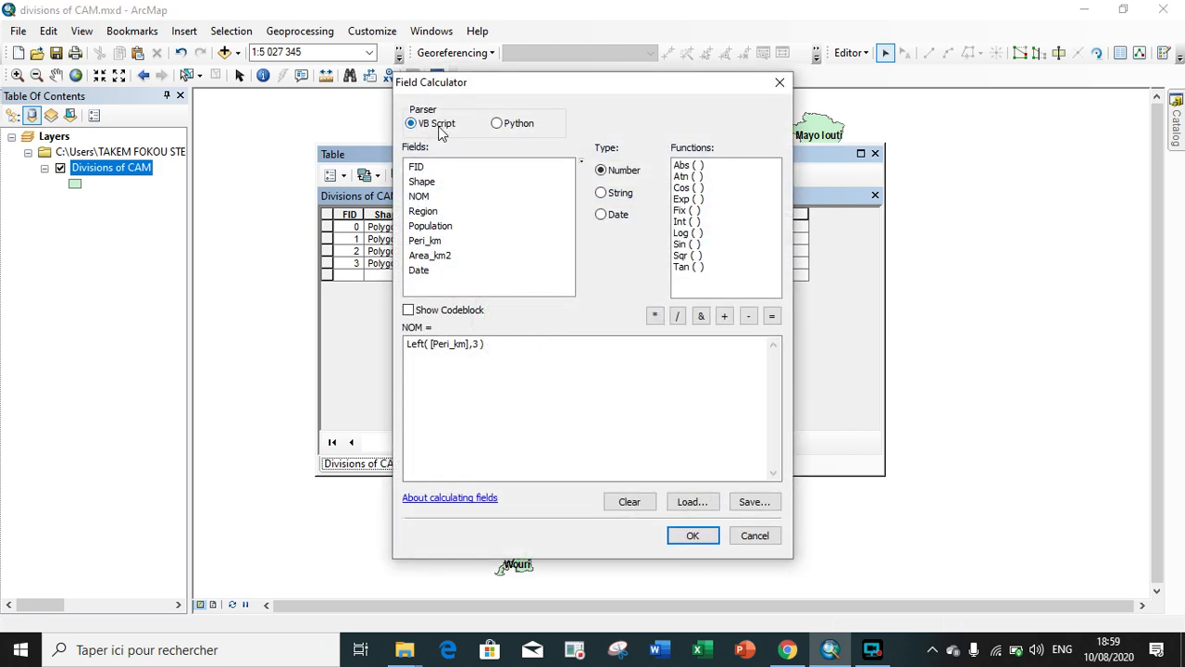
left_click_drag(501, 342, 343, 358)
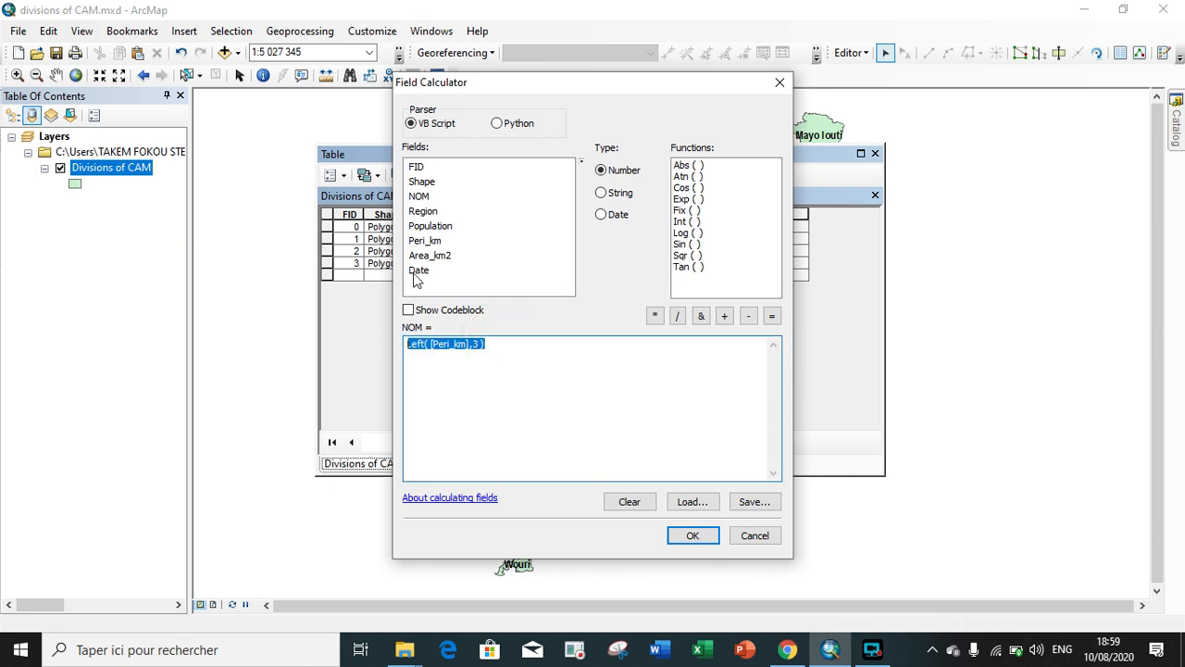
double_click(421, 197)
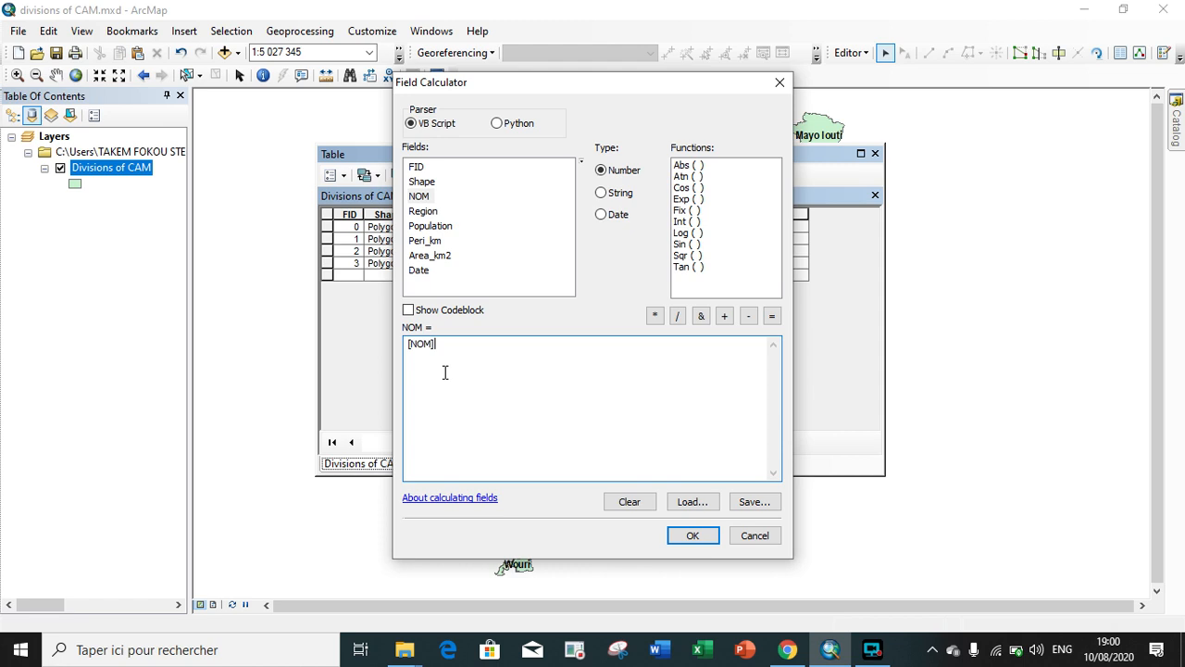
Complete the expression as [NOM]&","& [Region] to join name and region with a comma, and apply it to the NOM field.
type("&")
type(":")
type("\"")
type(",")
type("\"")
type("&")
double_click(427, 212)
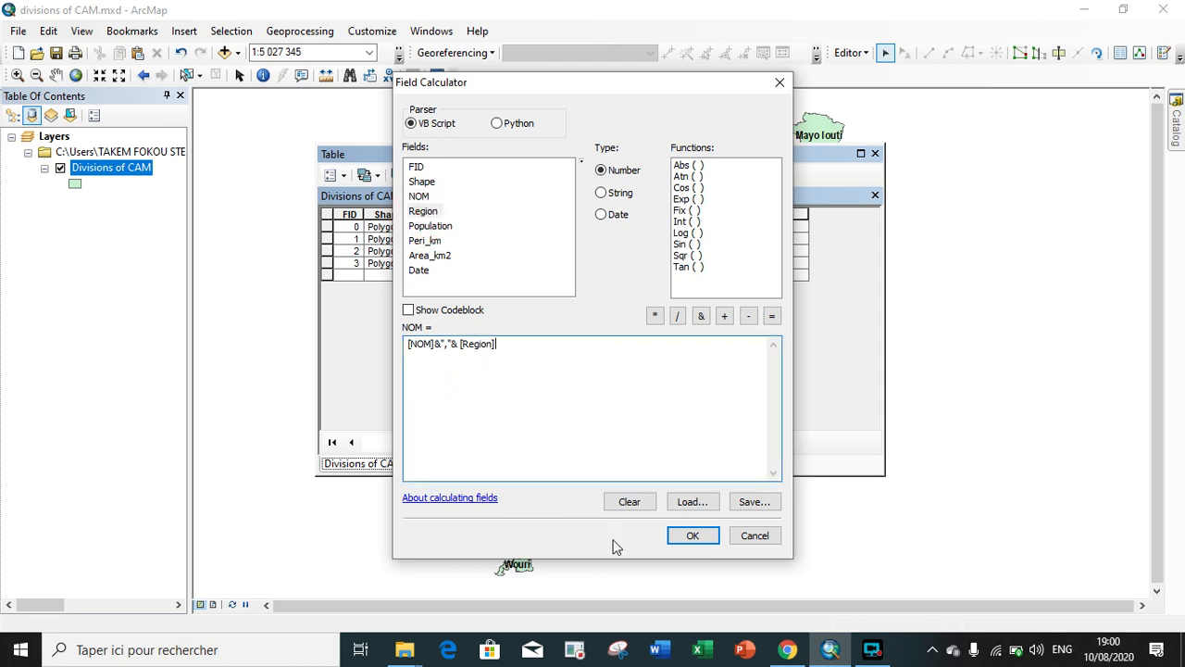
left_click(693, 536)
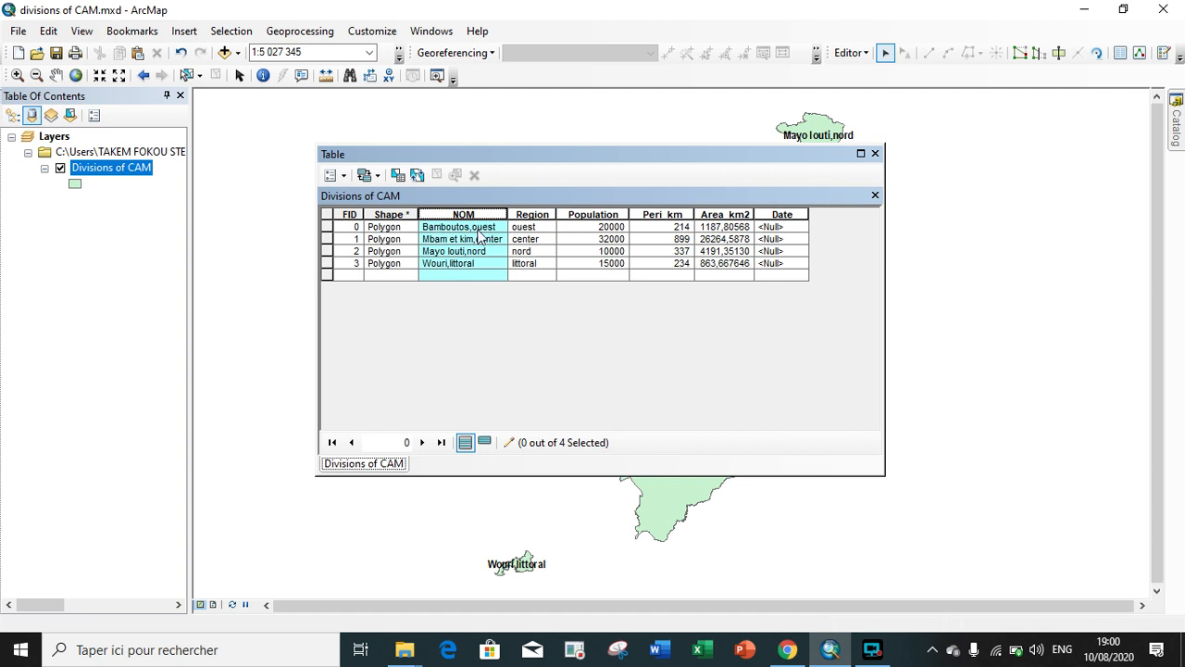
Open the Field Calculator for the Region field, switch the parser to Python and clear the existing expression.
left_click(537, 215)
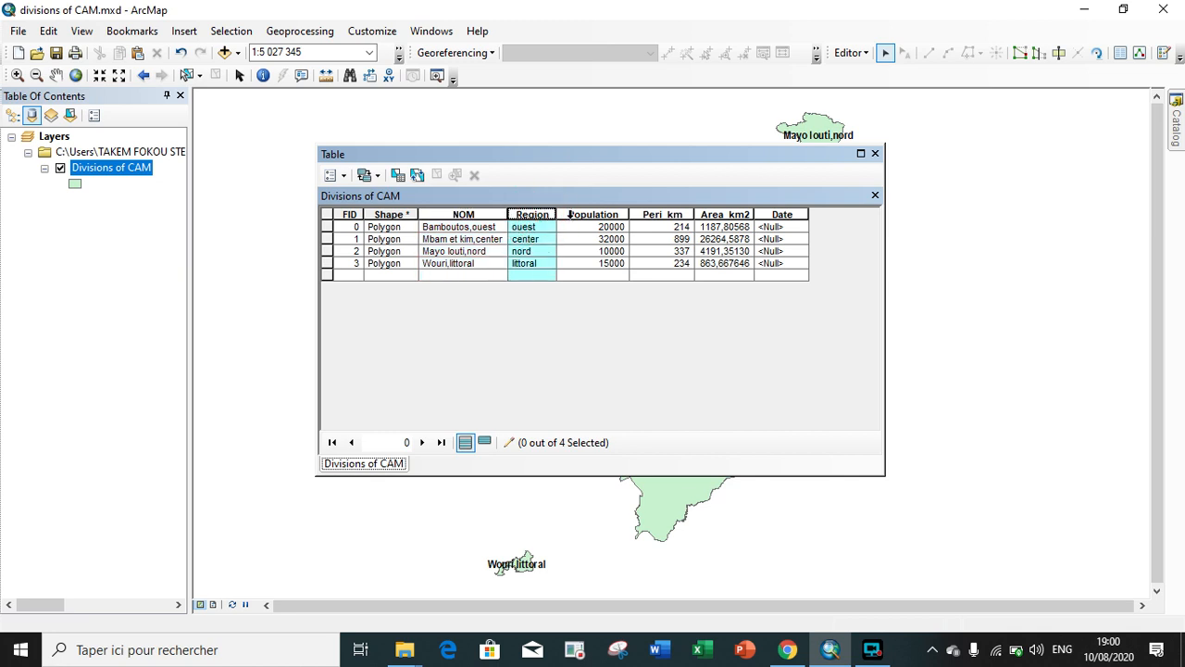
left_click(571, 215)
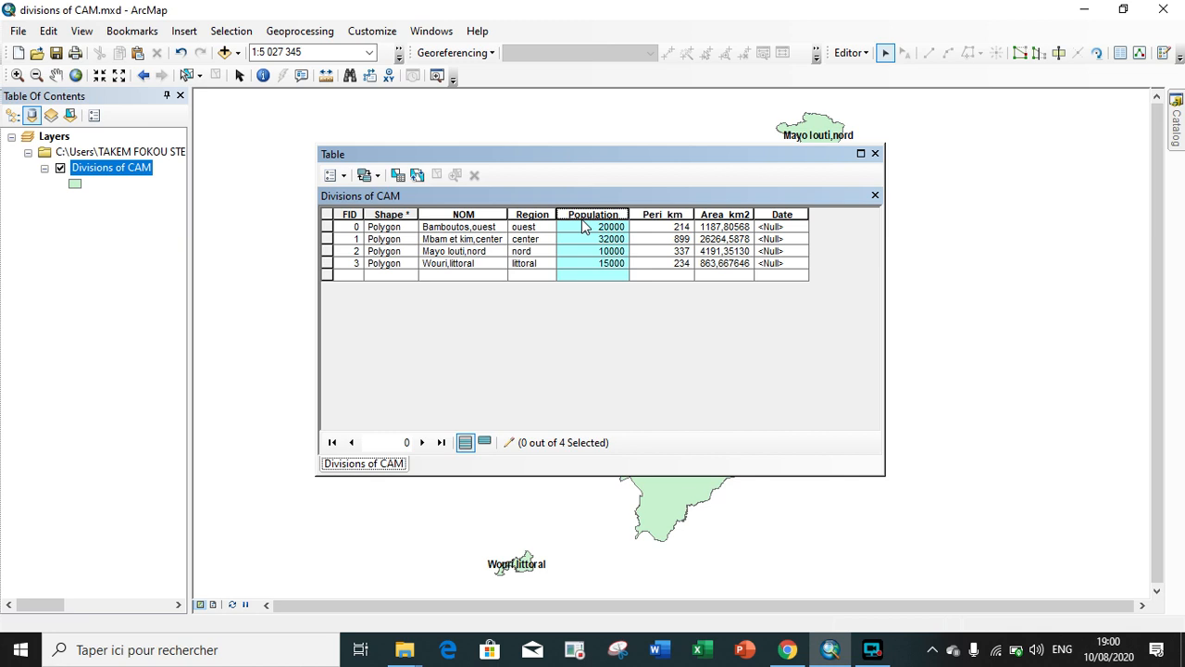
left_click(533, 212)
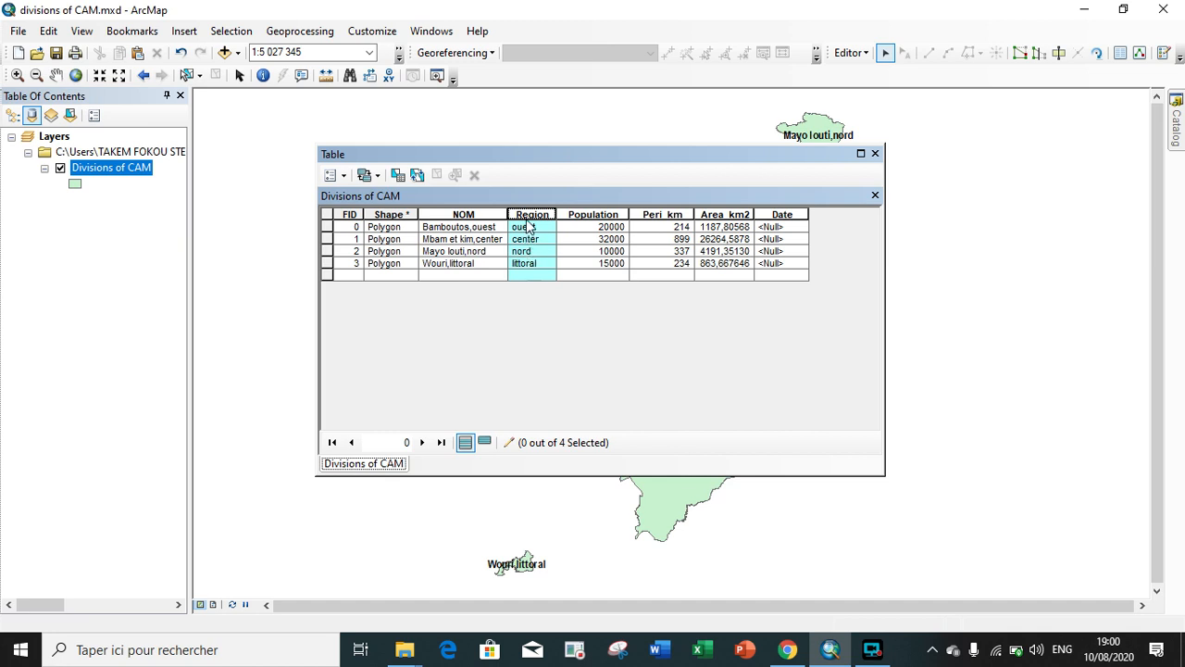
right_click(531, 221)
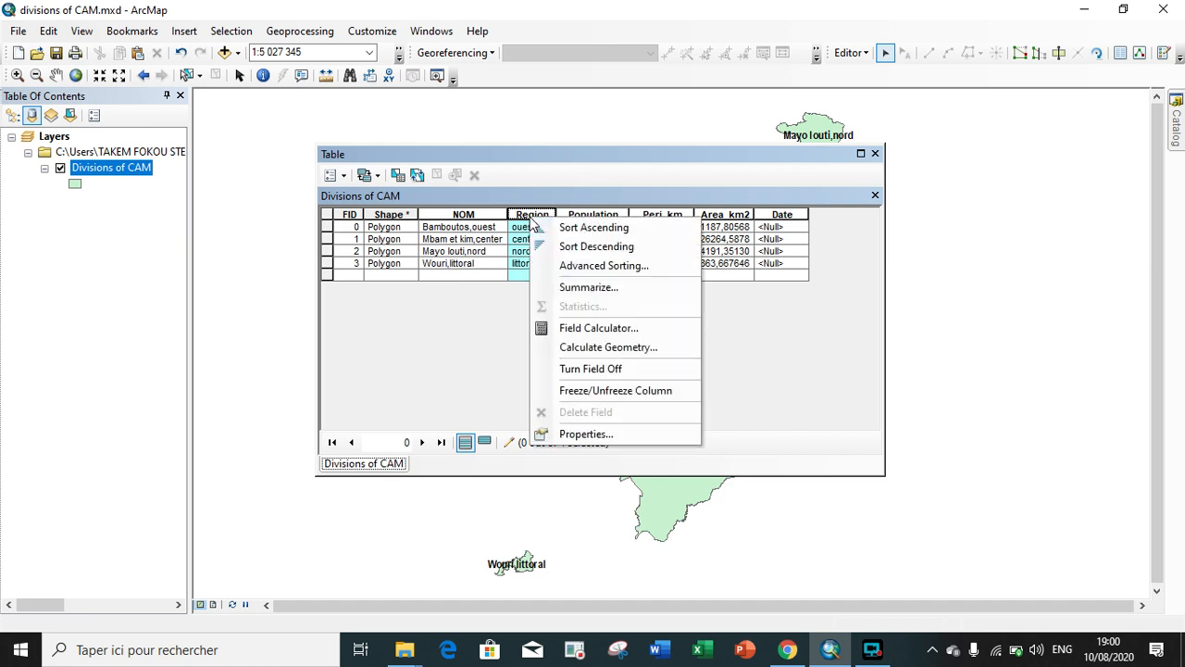
left_click(593, 326)
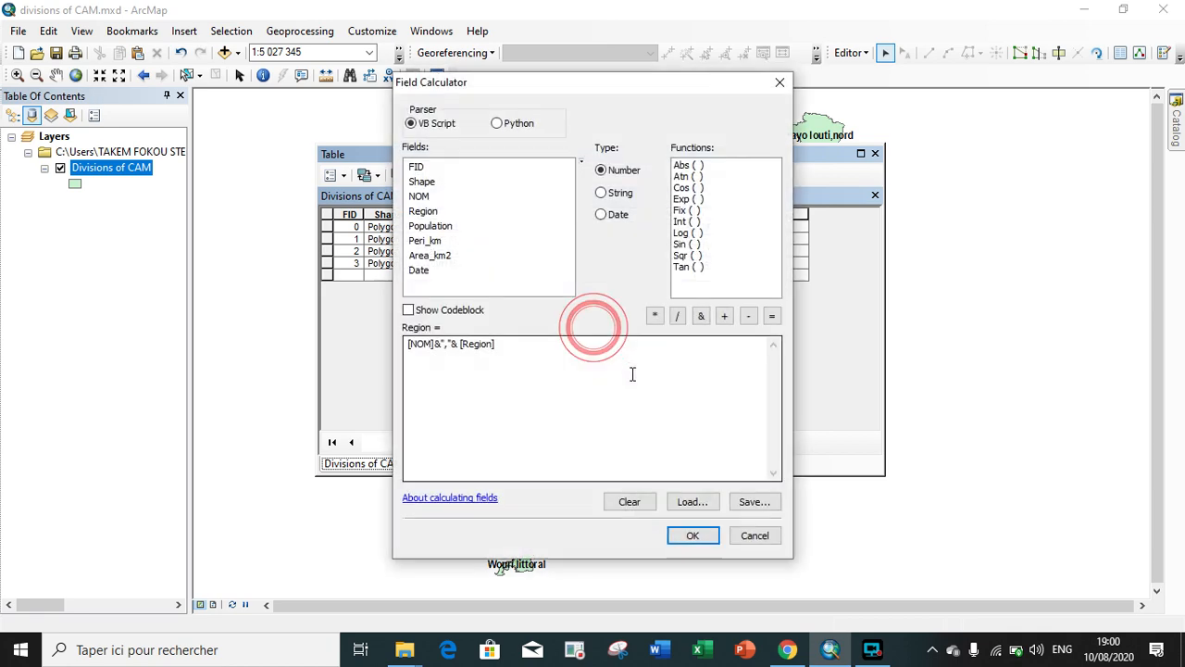
left_click(498, 124)
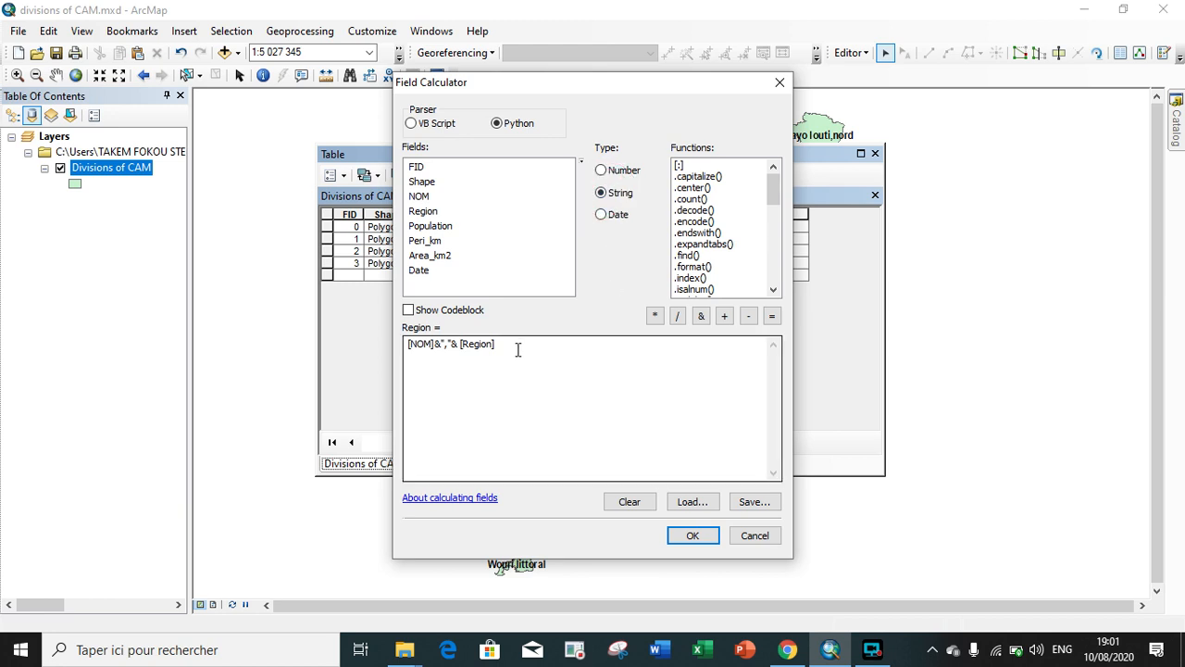
left_click(618, 498)
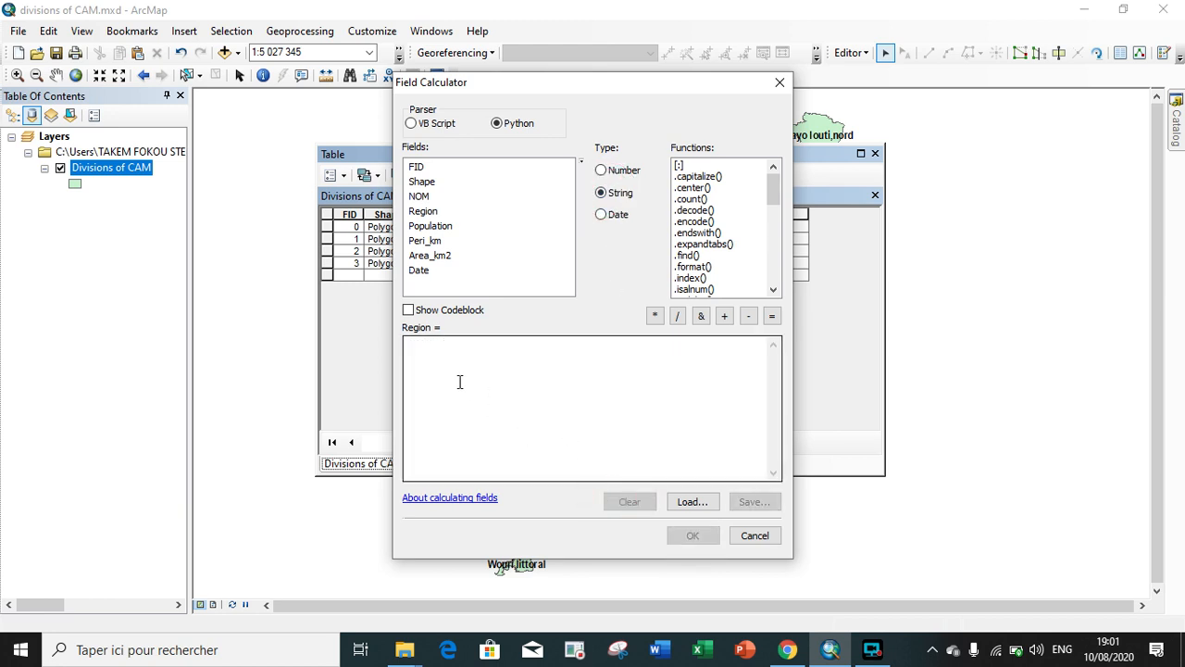
Build the expression !Region!.capitalize() and apply it to capitalize the first letter of all Region values.
double_click(431, 214)
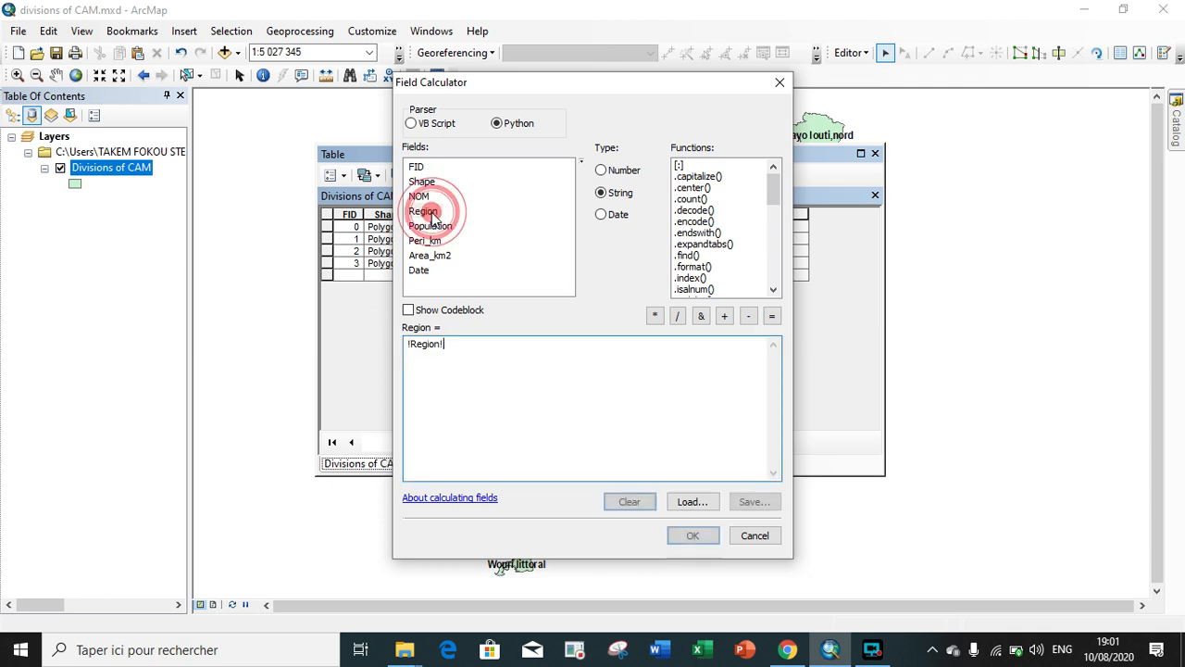
scroll(707, 270, "down", 1)
scroll(707, 269, "down", 3)
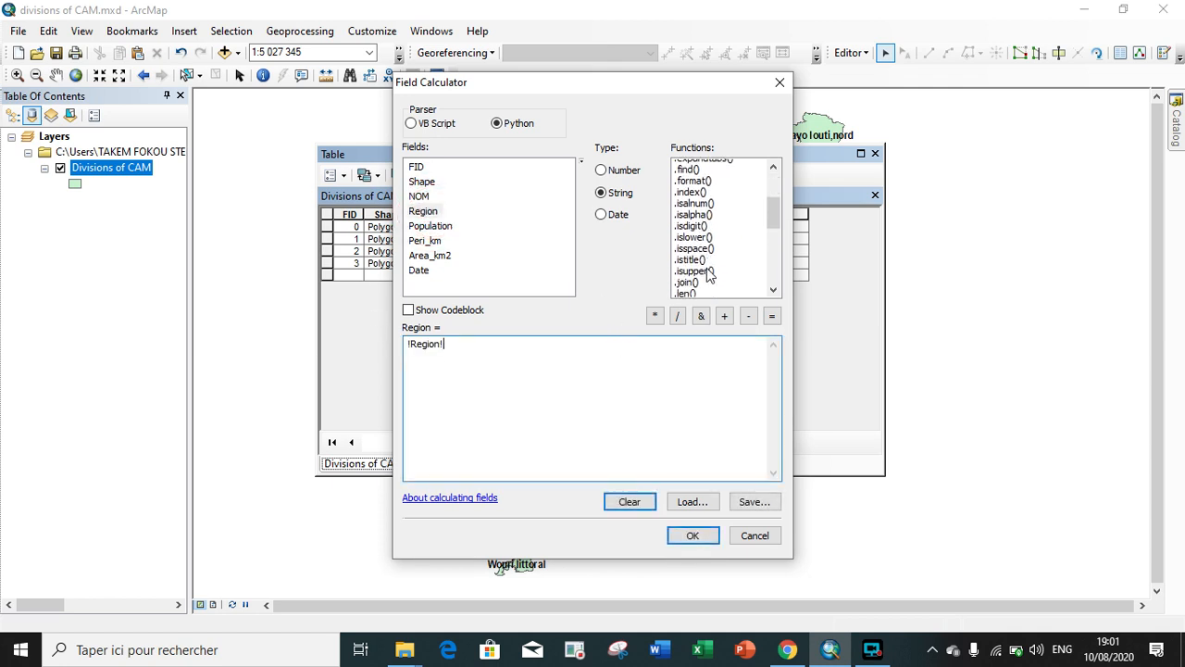
scroll(706, 274, "up", 4)
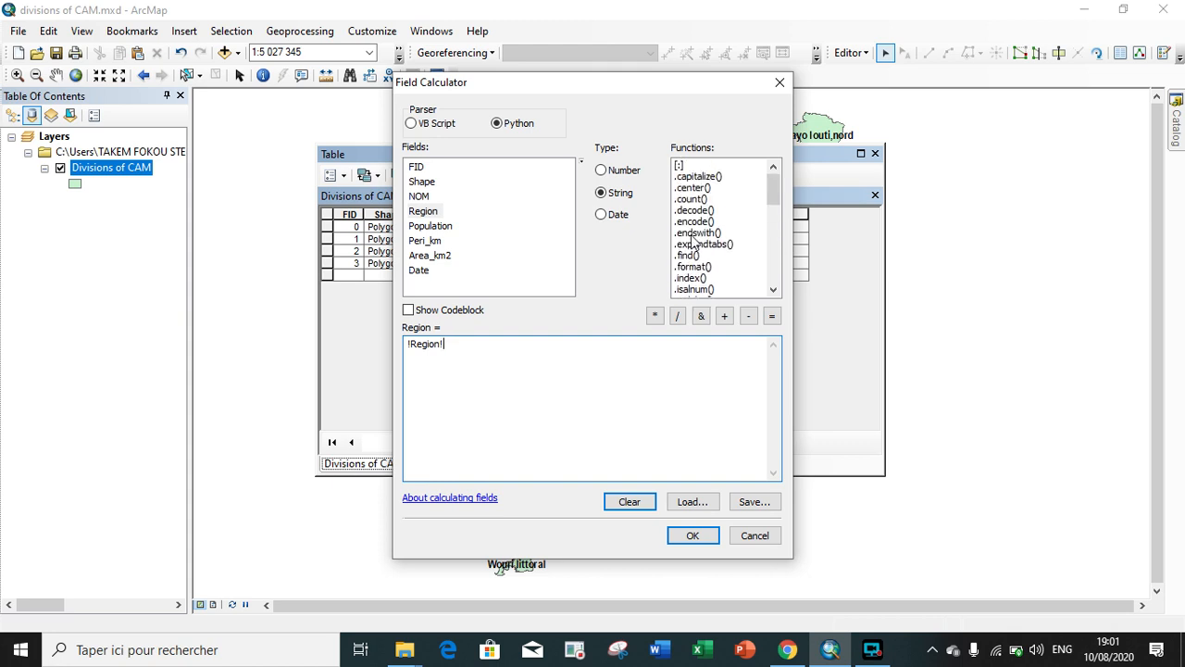
double_click(696, 177)
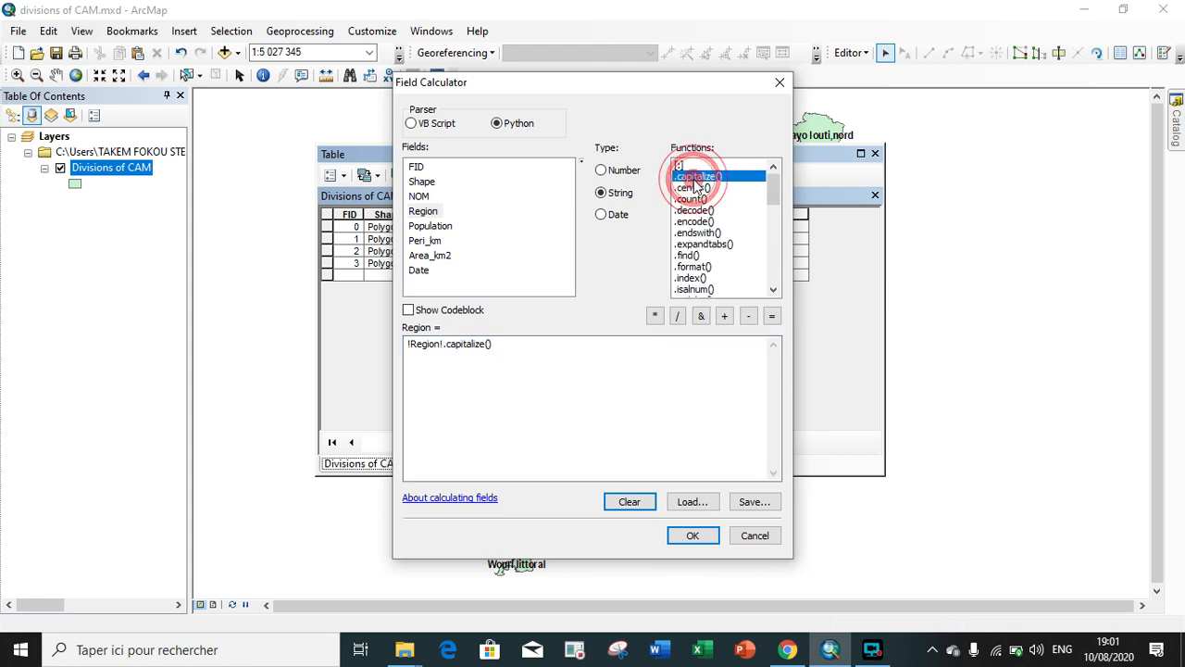
left_click(690, 535)
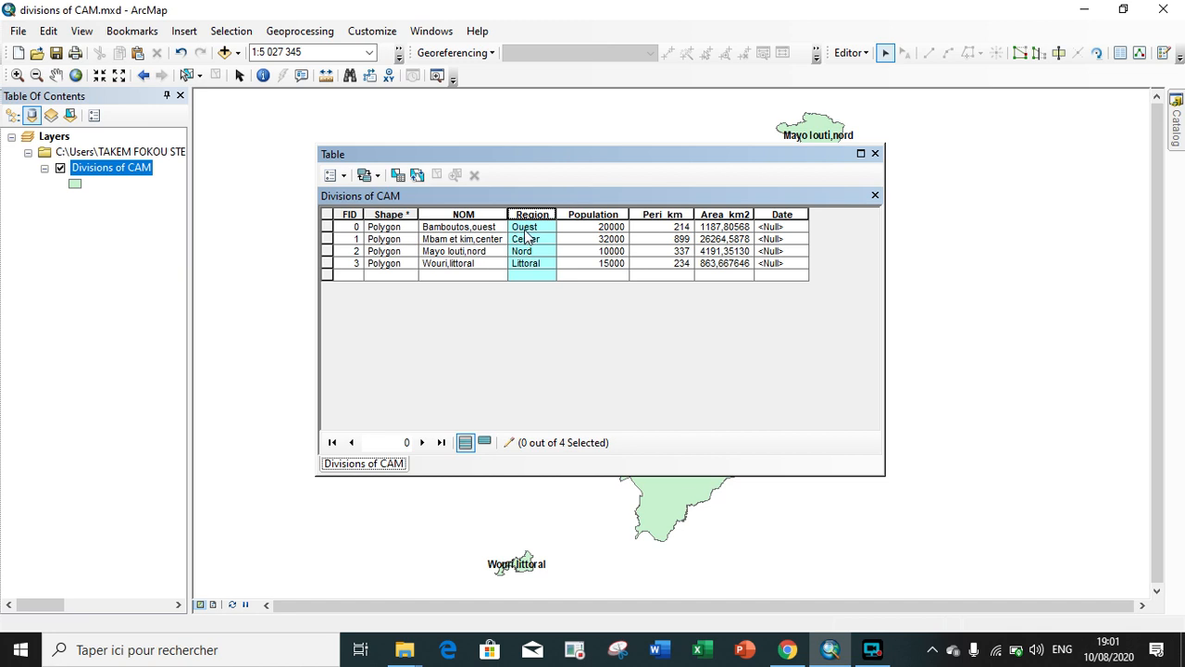
Check the capitalized Region values, reopen the Field Calculator for the Region field and clear its expression.
left_click(526, 228)
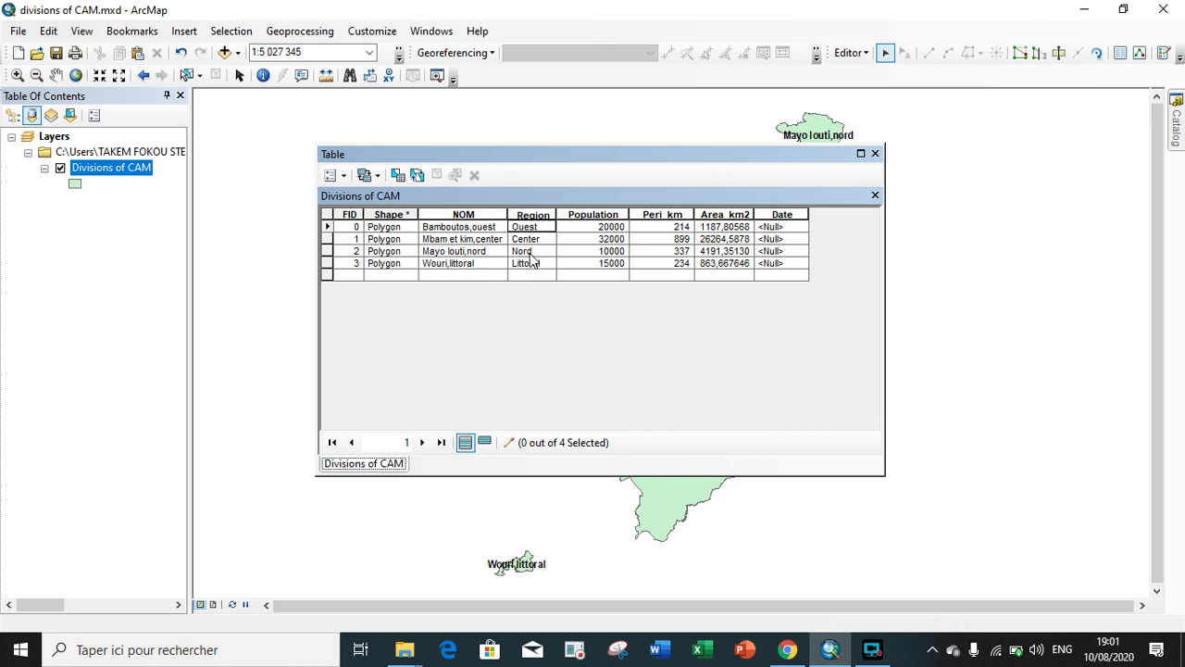
left_click(524, 253)
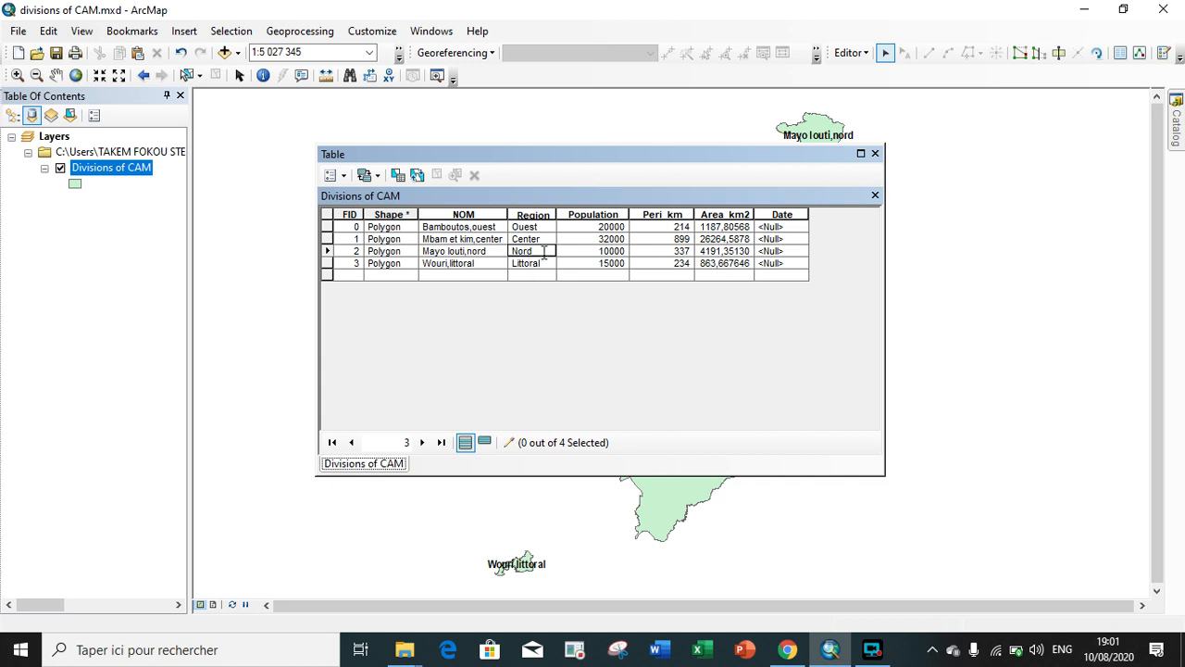
left_click(537, 228)
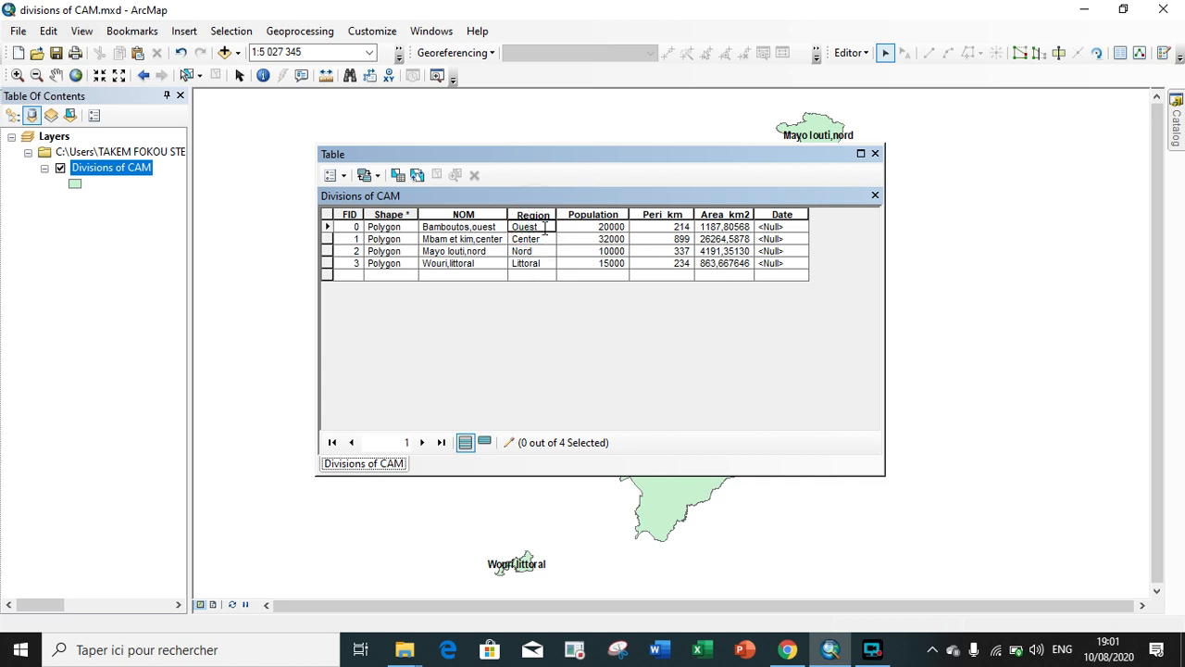
left_click(543, 216)
right_click(543, 217)
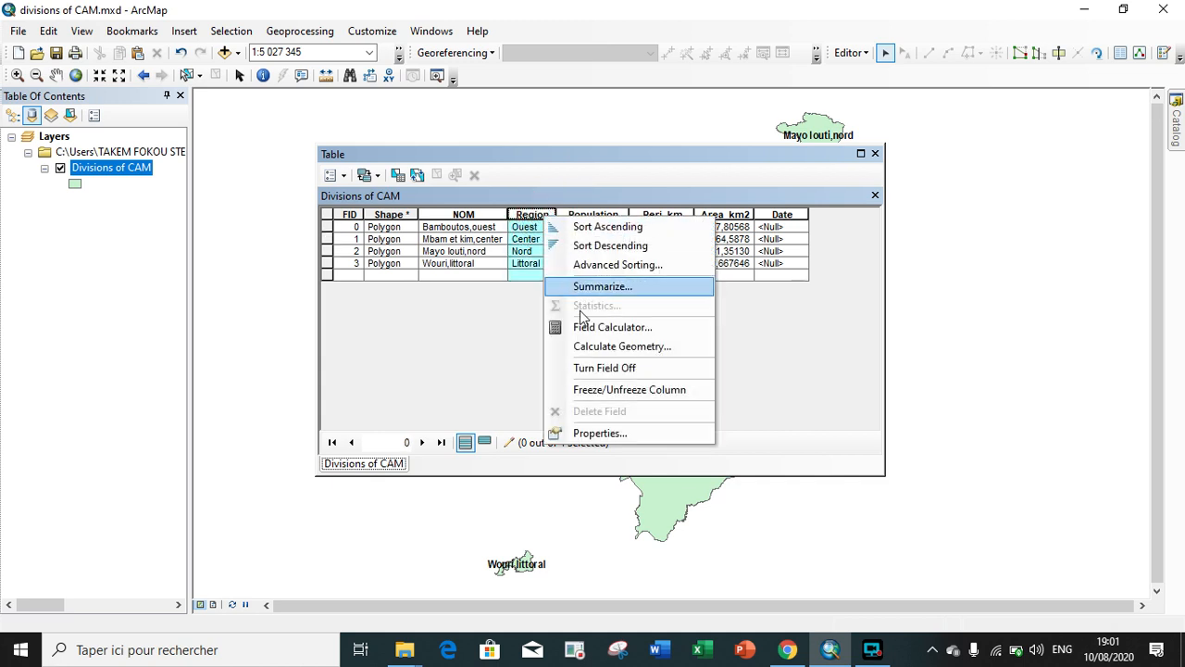
left_click(589, 326)
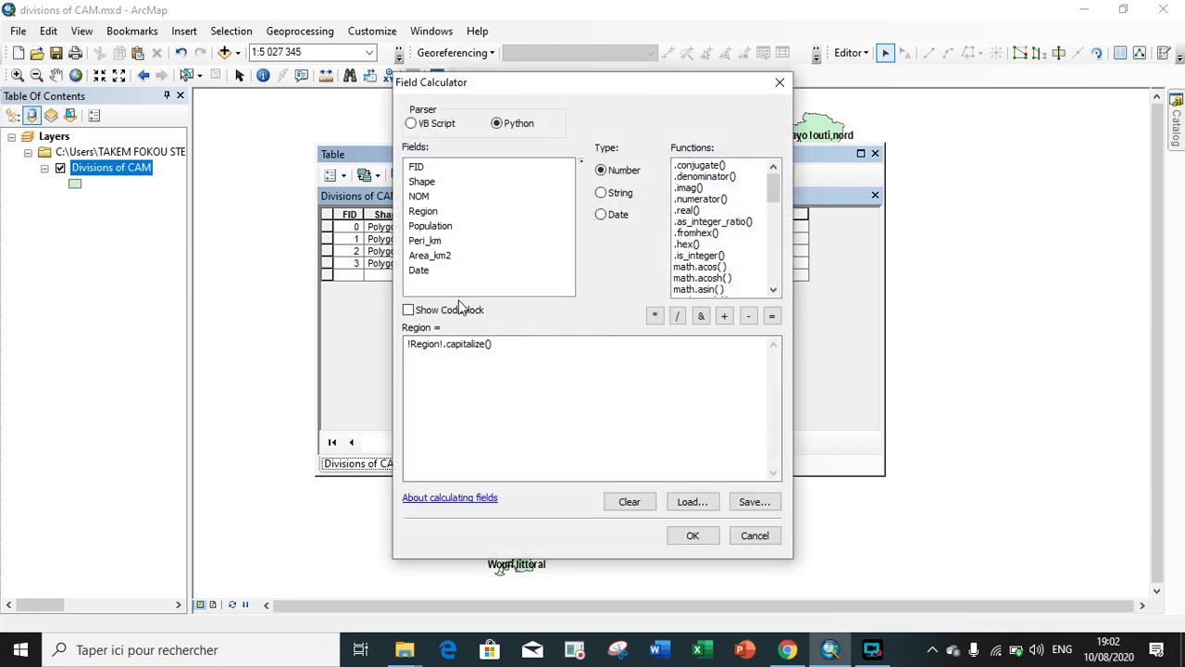
left_click(443, 344)
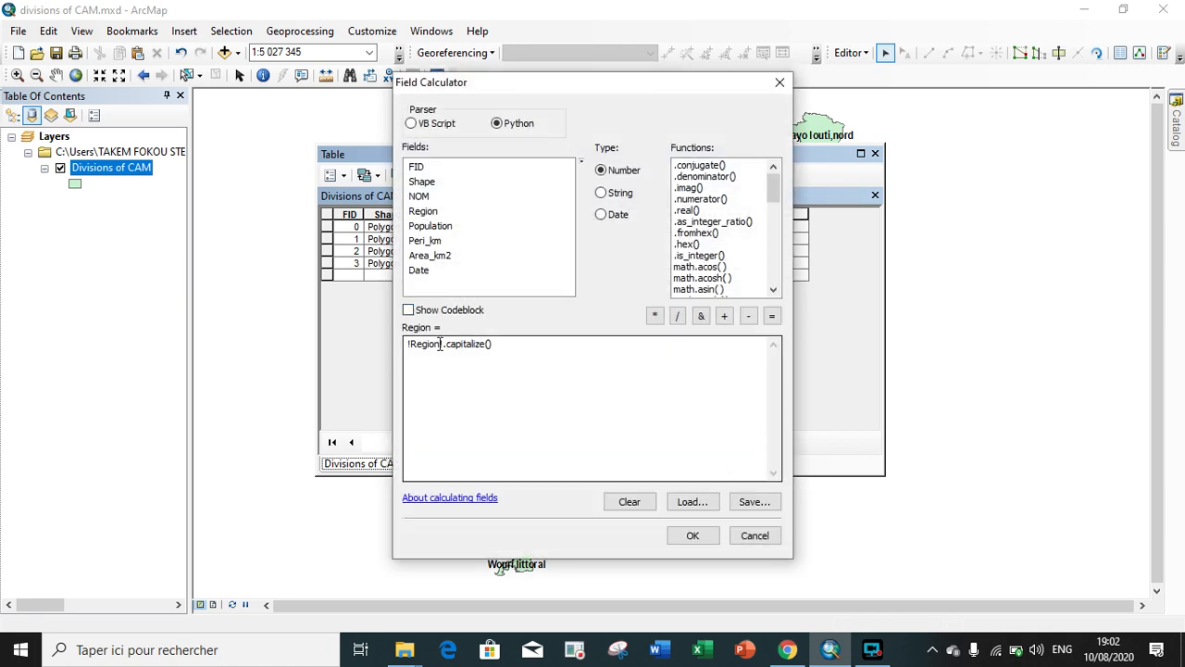
left_click(616, 501)
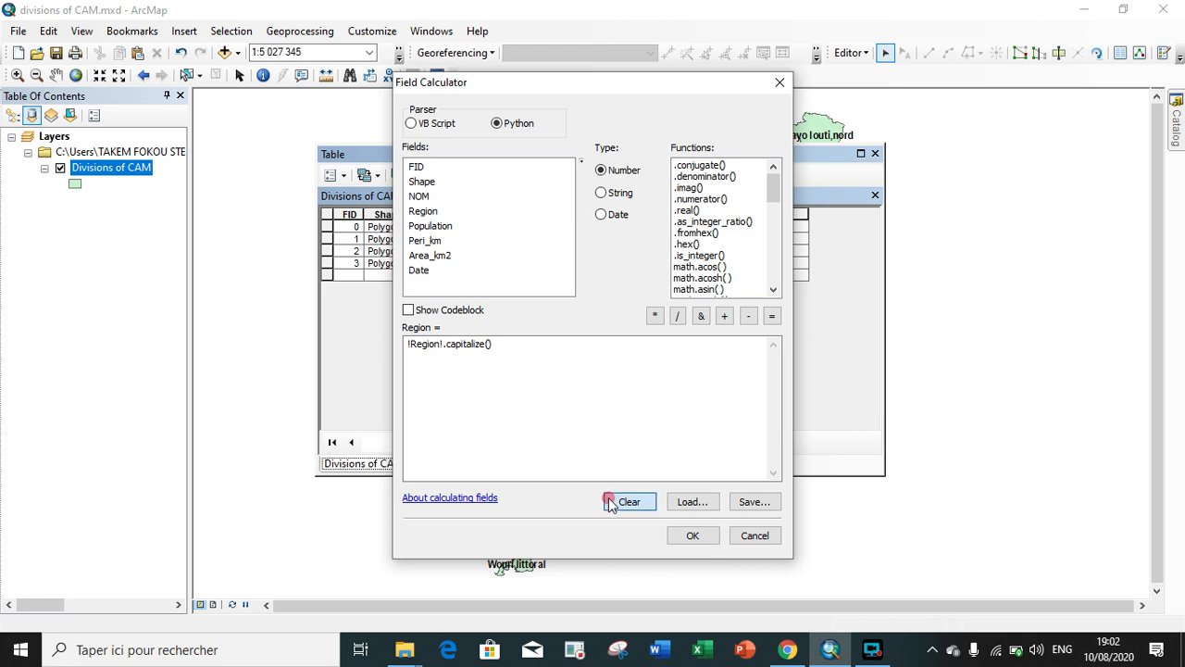
Start a new Region expression with the Region field and the string function replace, giving !Region!.replace().
double_click(429, 210)
scroll(708, 264, "down", 1)
scroll(712, 265, "down", 4)
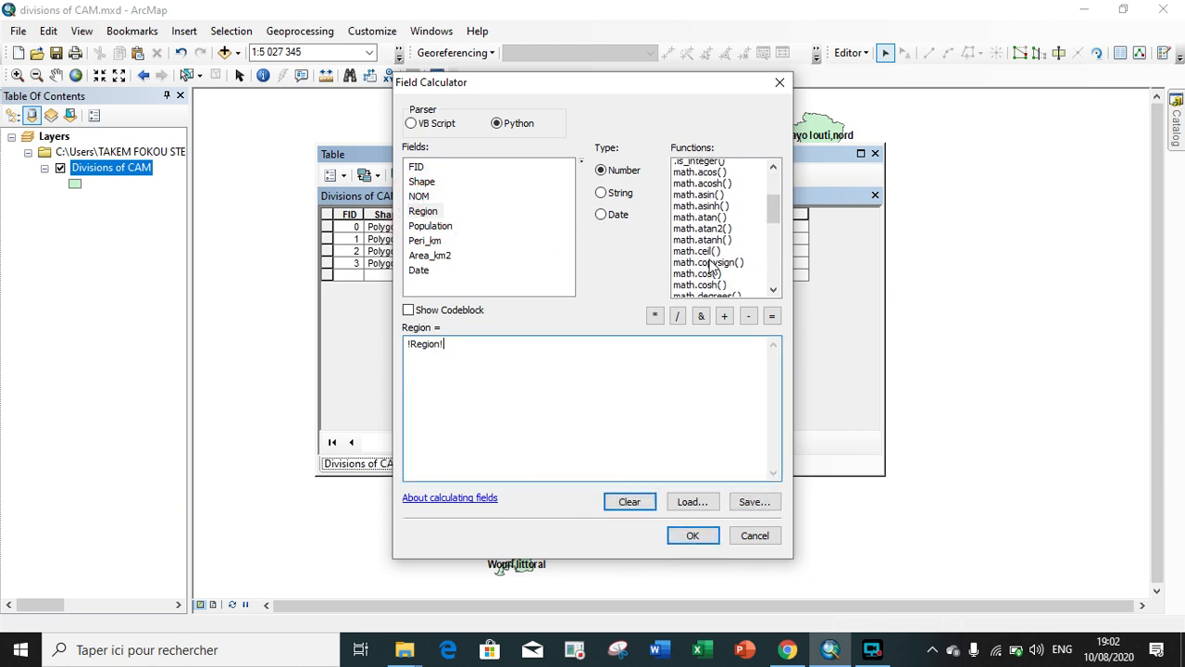
left_click(604, 193)
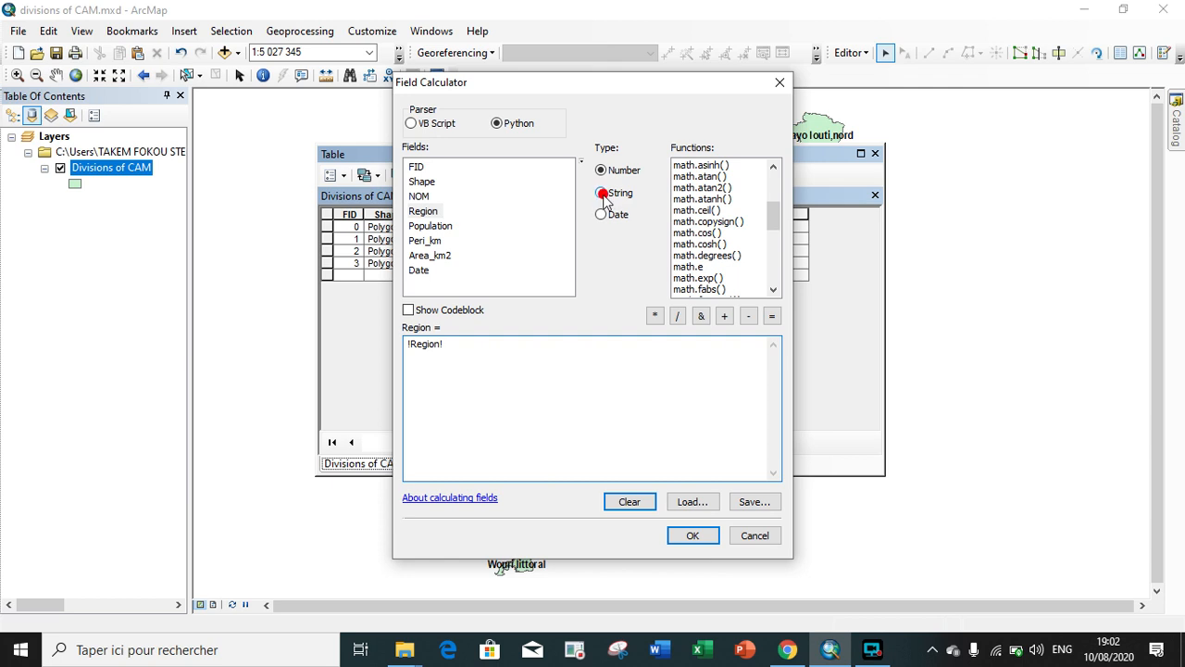
scroll(722, 255, "down", 3)
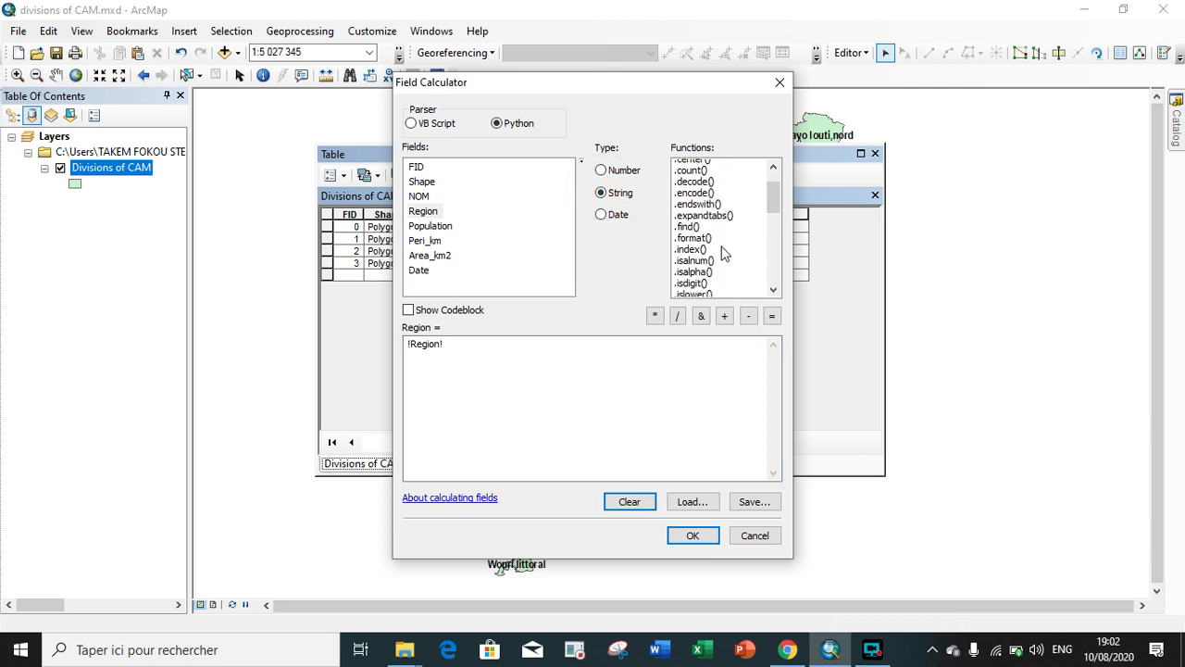
scroll(711, 265, "down", 1)
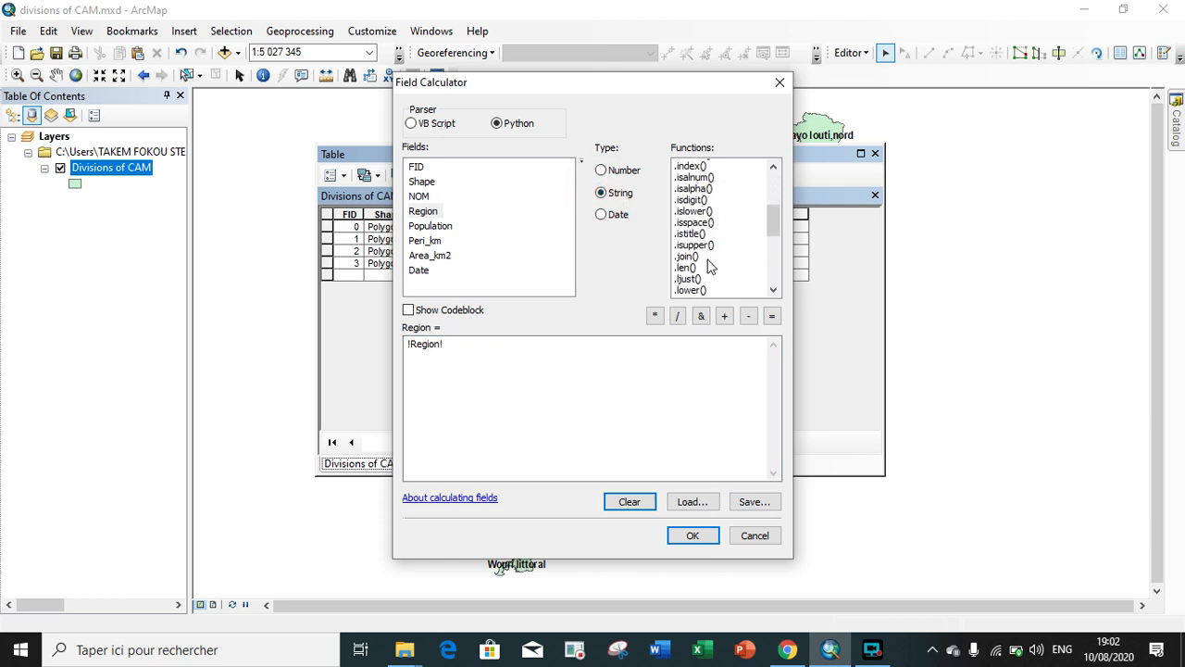
scroll(709, 276, "down", 1)
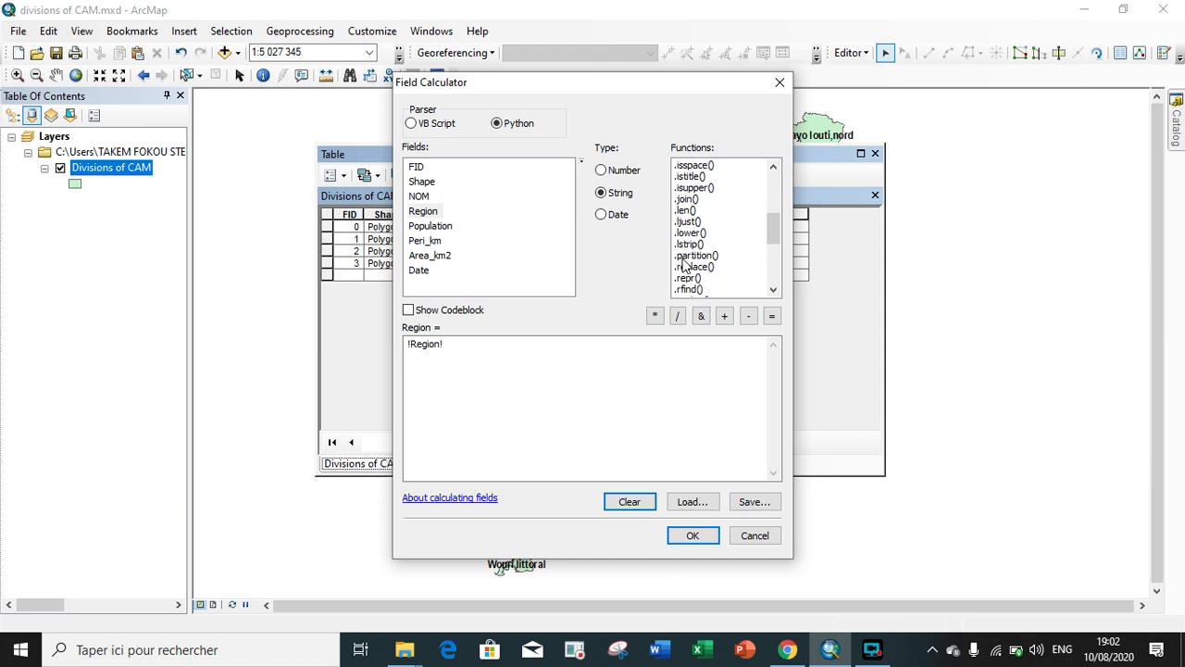
double_click(694, 266)
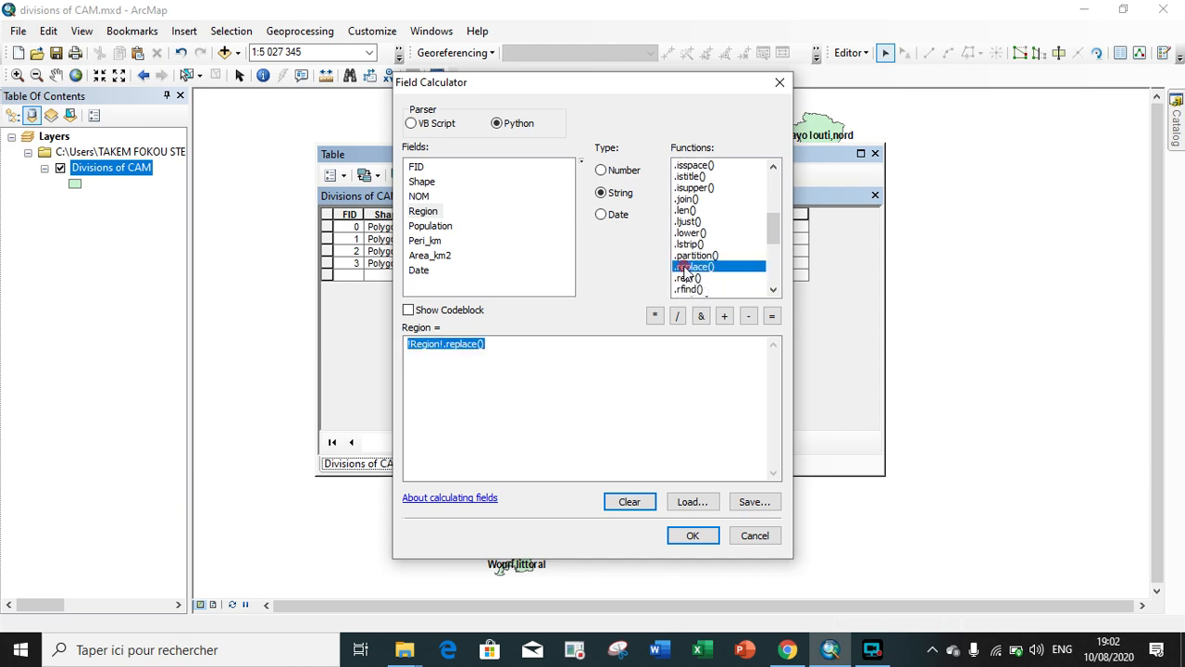
Enter "Ouest","West" as the arguments of replace and apply the expression to the Region field.
left_click(480, 345)
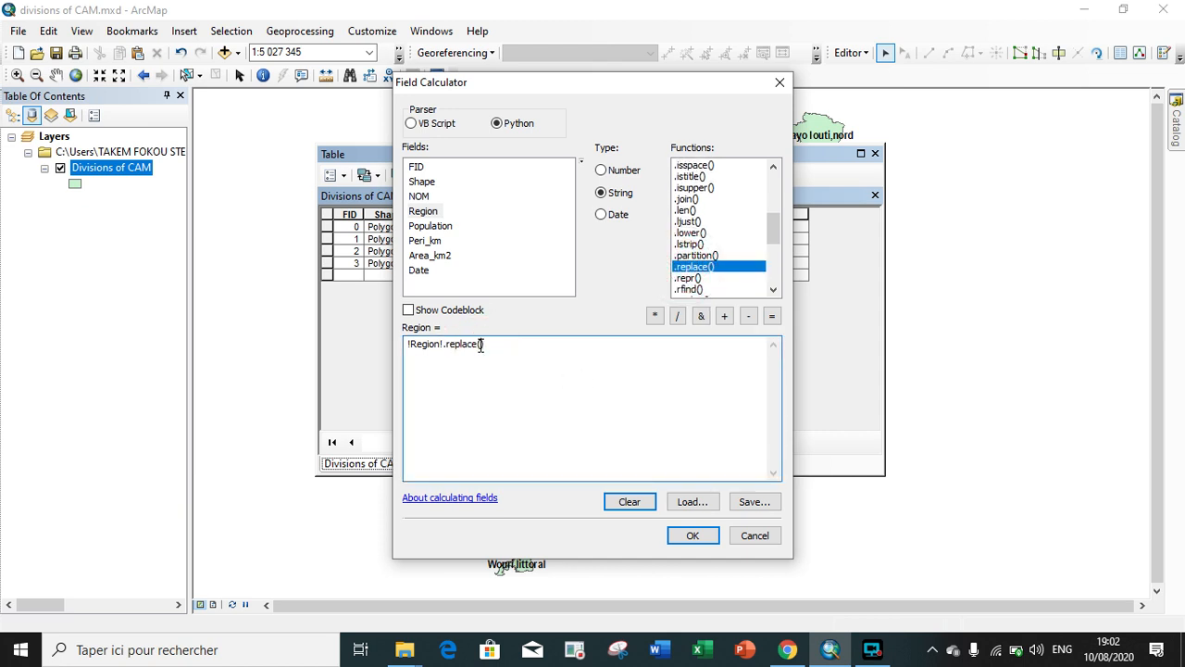
type("\"")
type("Oues")
type("t\",W")
type("\",\"West\"")
left_click(693, 536)
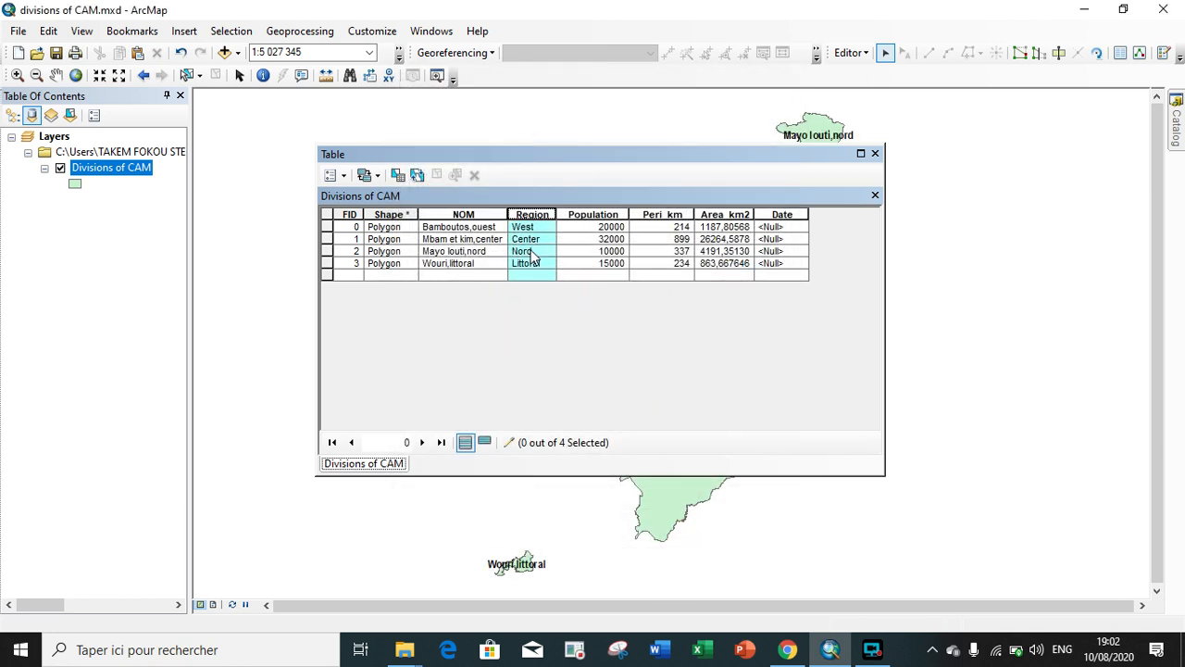
left_click(532, 251)
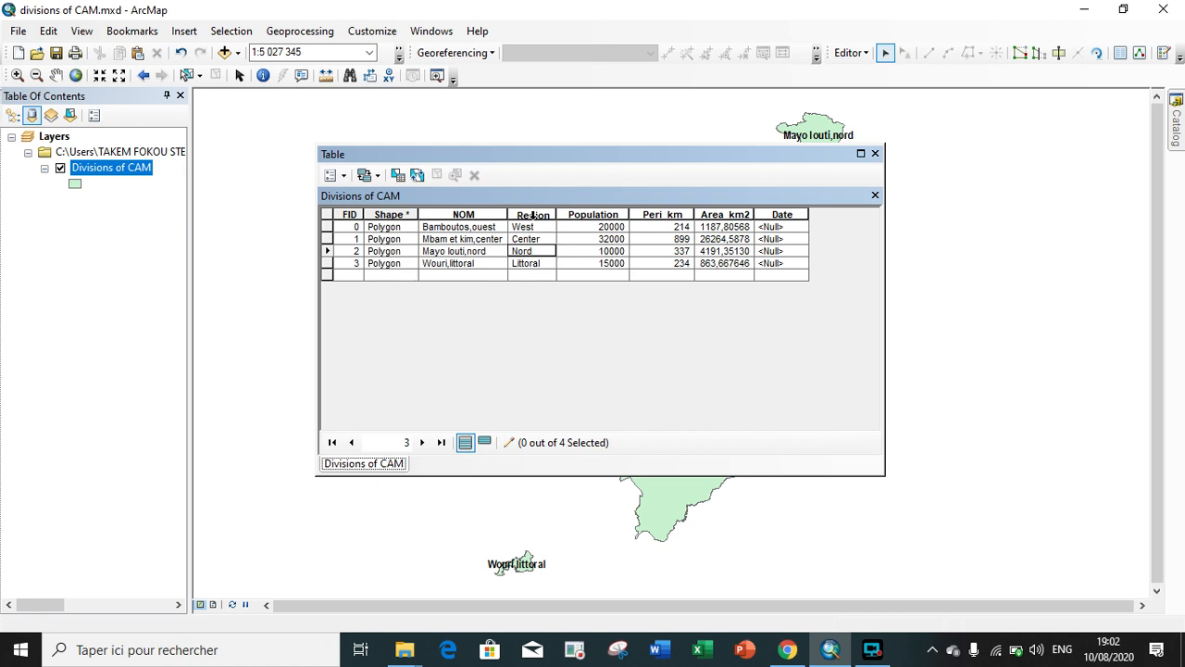
Reopen the Field Calculator for the Region field and change the first argument of replace to "Nord".
left_click(532, 214)
right_click(534, 217)
left_click(590, 326)
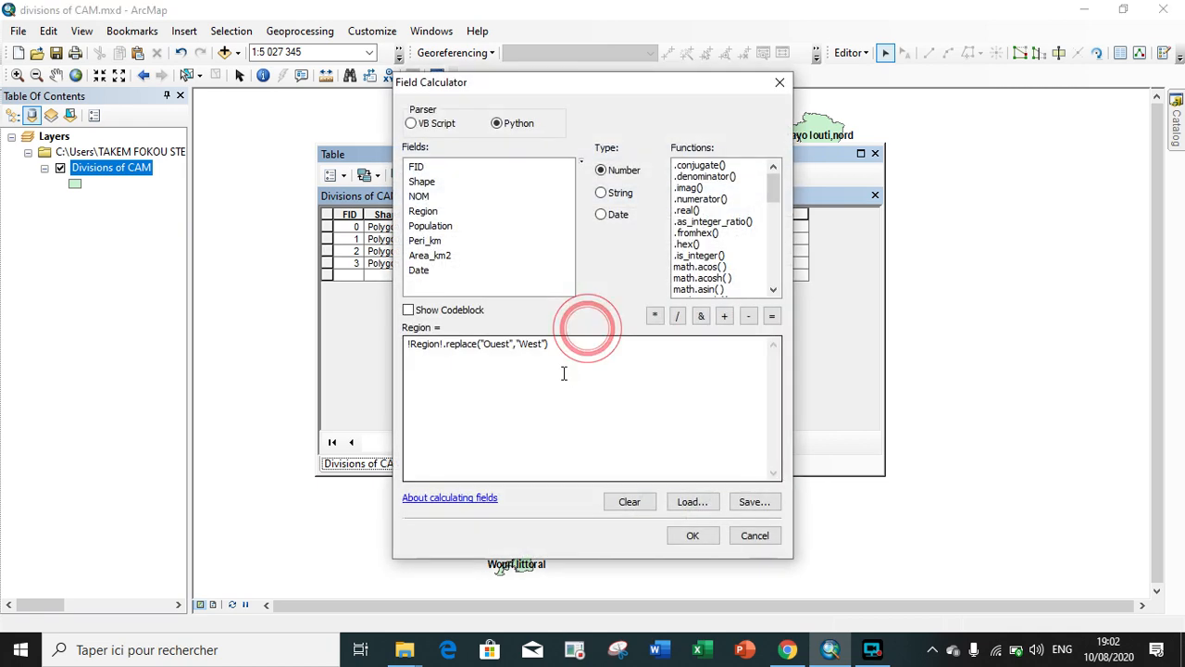
left_click(508, 343)
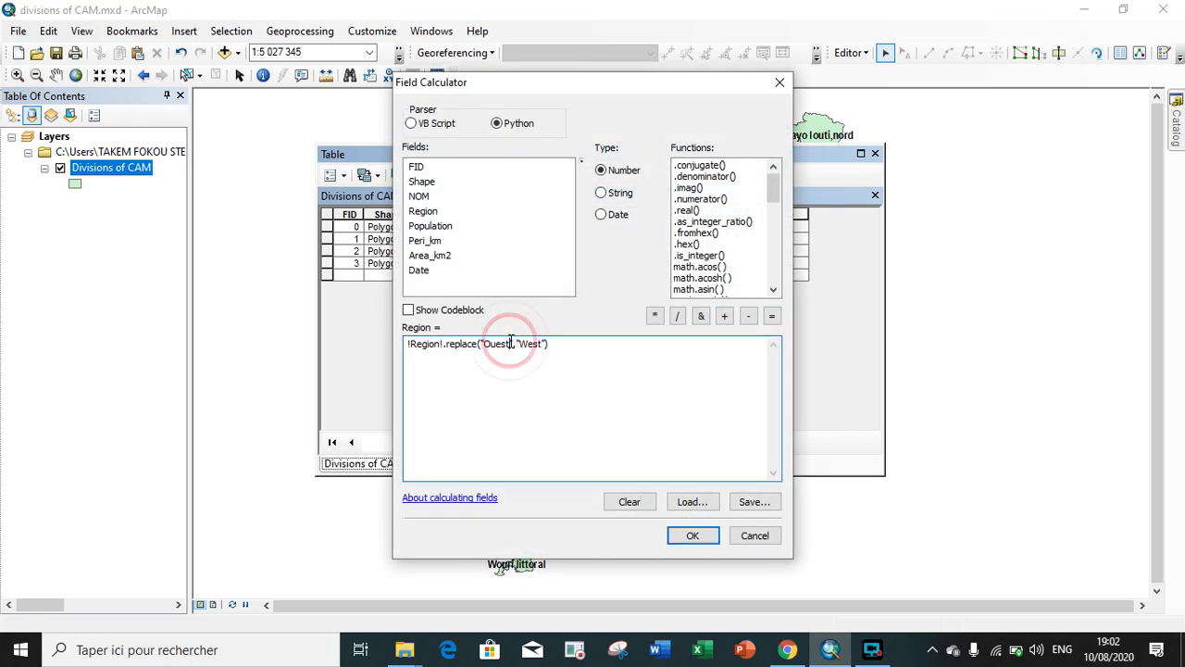
key("BackSpace")
key("BackSpace")
key("BackSpace")
key("BackSpace")
key("BackSpace")
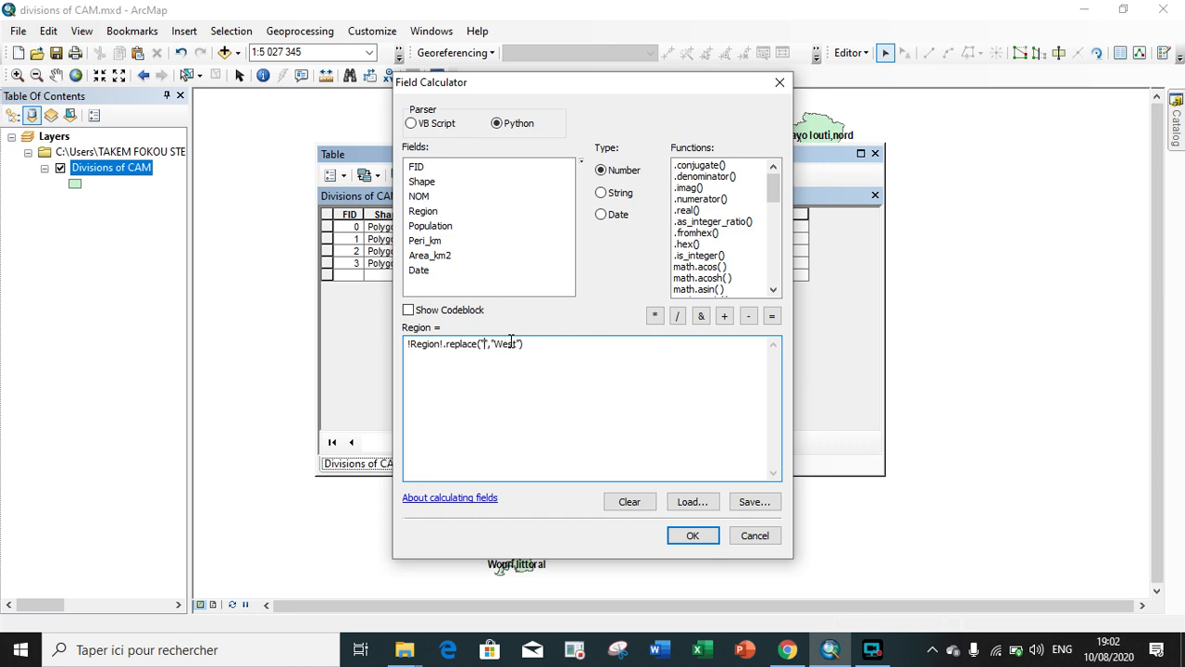
type("Nord")
Change the second argument of replace to "Nouth" and apply the expression to the Region field.
left_click(537, 344)
key("BackSpace")
key("BackSpace")
key("BackSpace")
key("BackSpace")
type("Nouth")
left_click(693, 535)
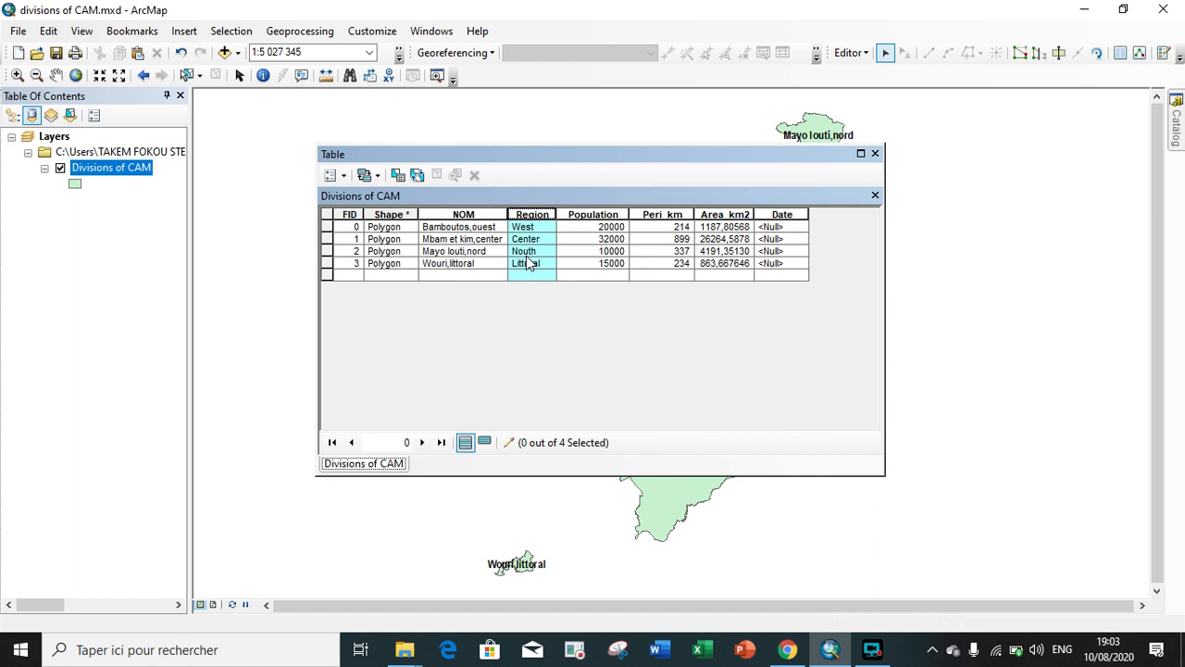
Open the Field Calculator for the Date field and replace its expression with the date function datetime.datetime.now( ).
right_click(783, 214)
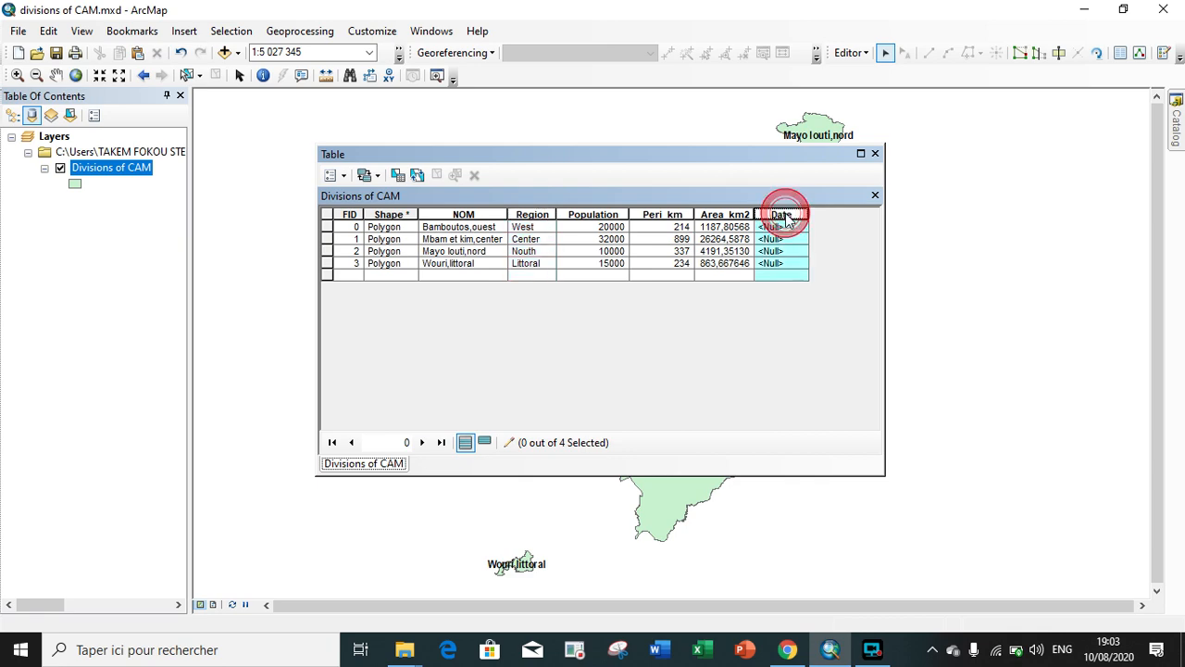
left_click(823, 325)
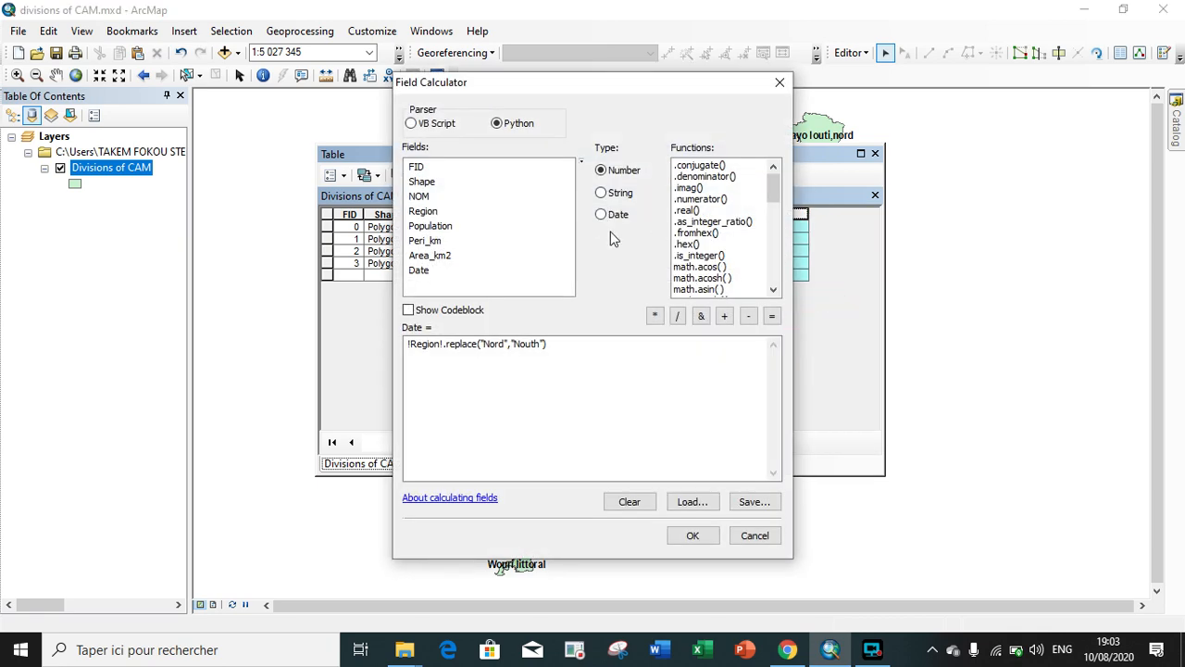
left_click(601, 214)
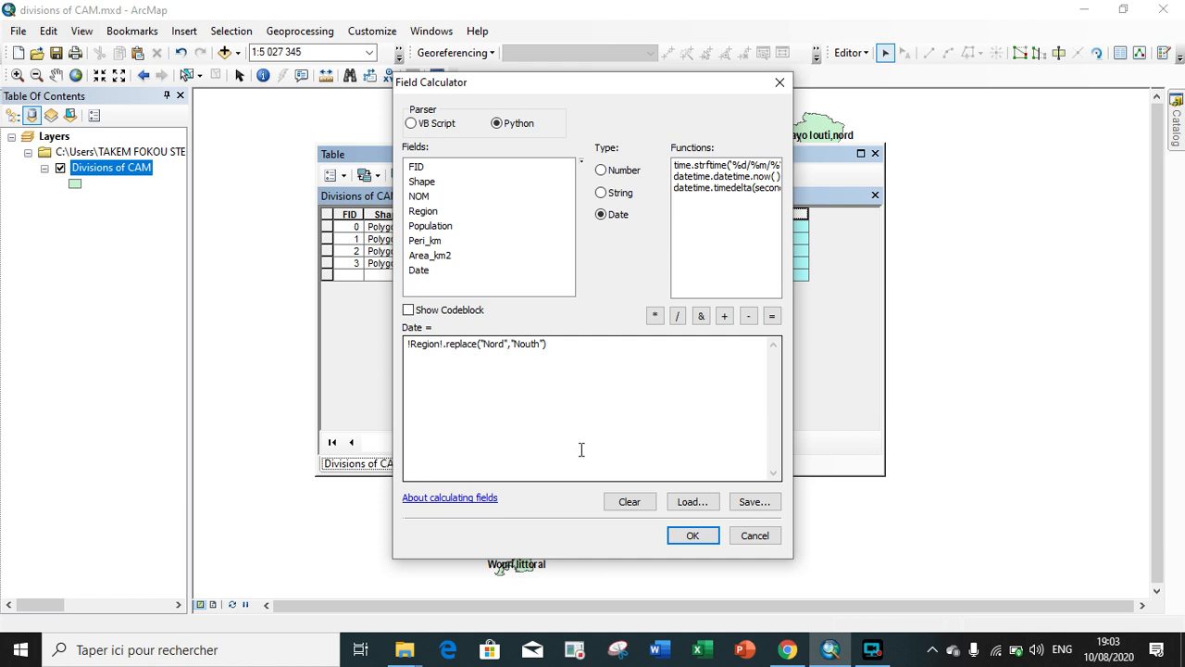
left_click(629, 501)
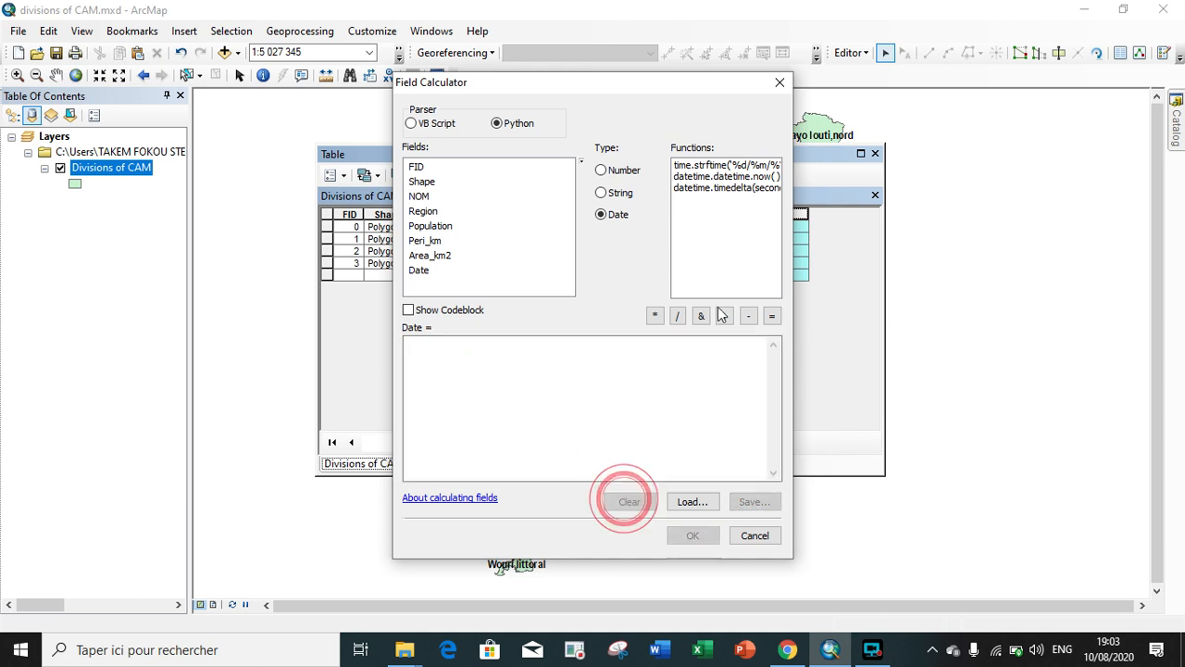
double_click(715, 177)
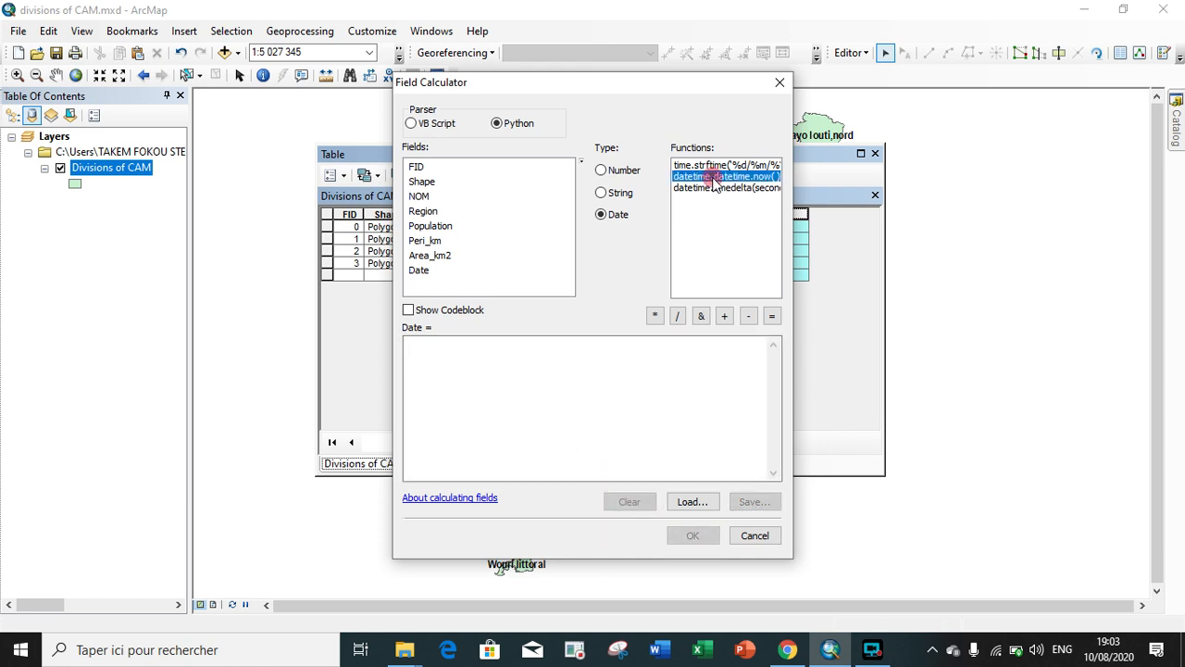
Insert the Date field as the argument, giving datetime.datetime.now( !Date! ), and apply the expression to the Date field.
left_click(508, 345)
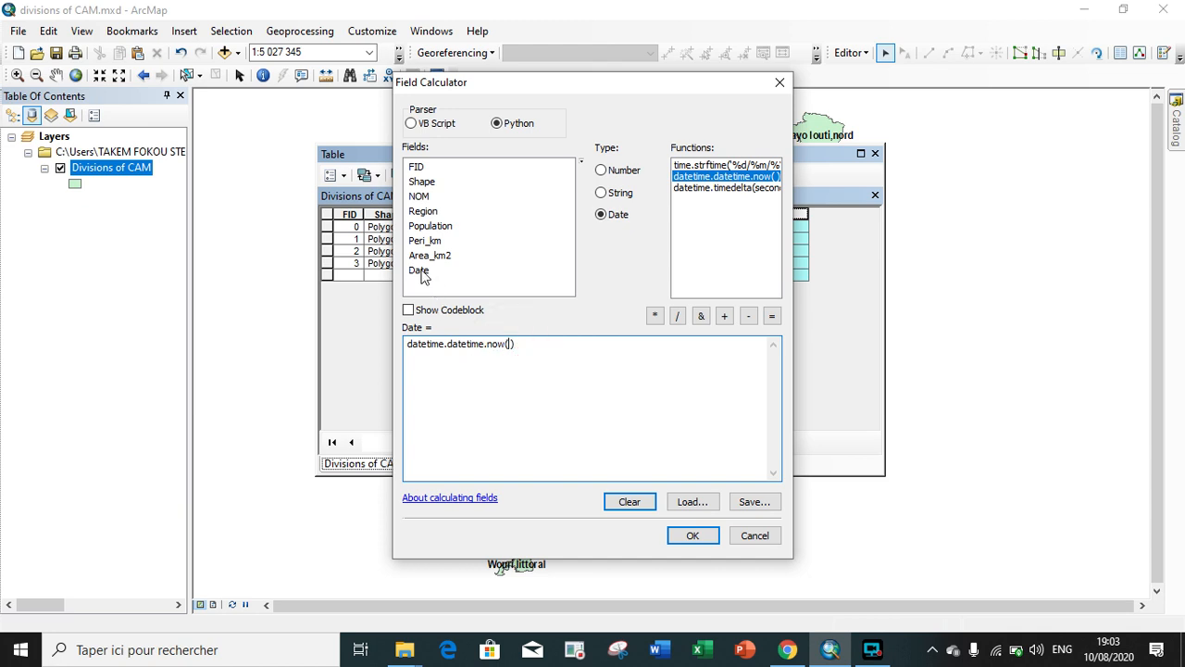
left_click(420, 271)
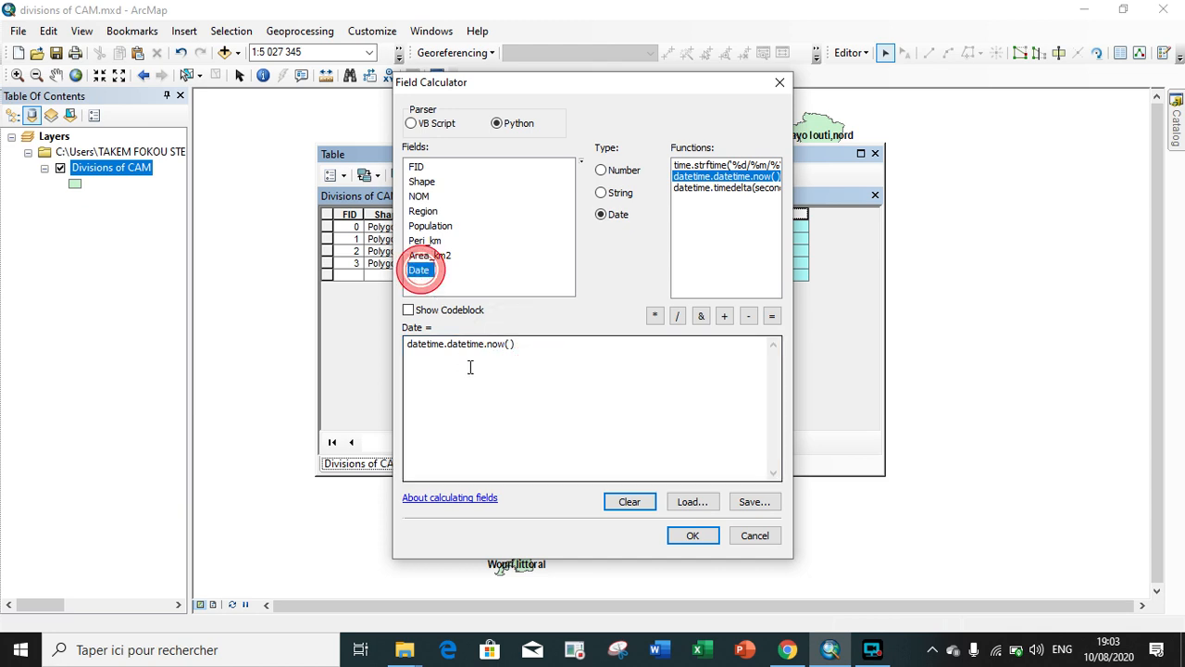
double_click(420, 270)
left_click(697, 536)
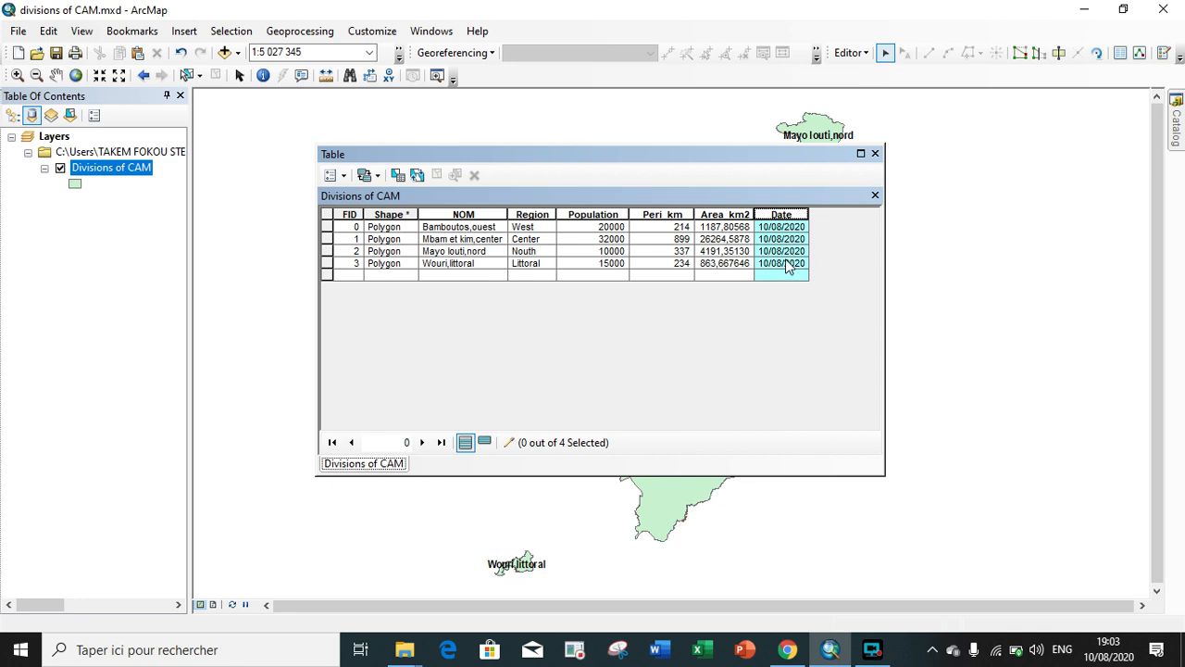
left_click(722, 346)
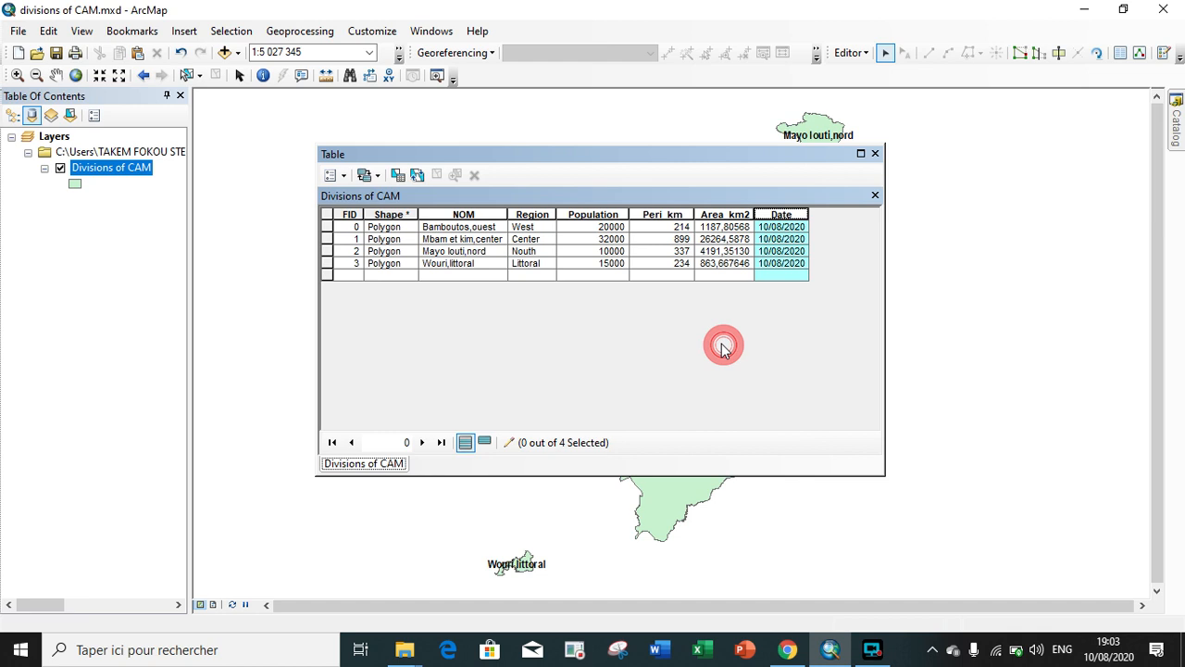
left_click(715, 264)
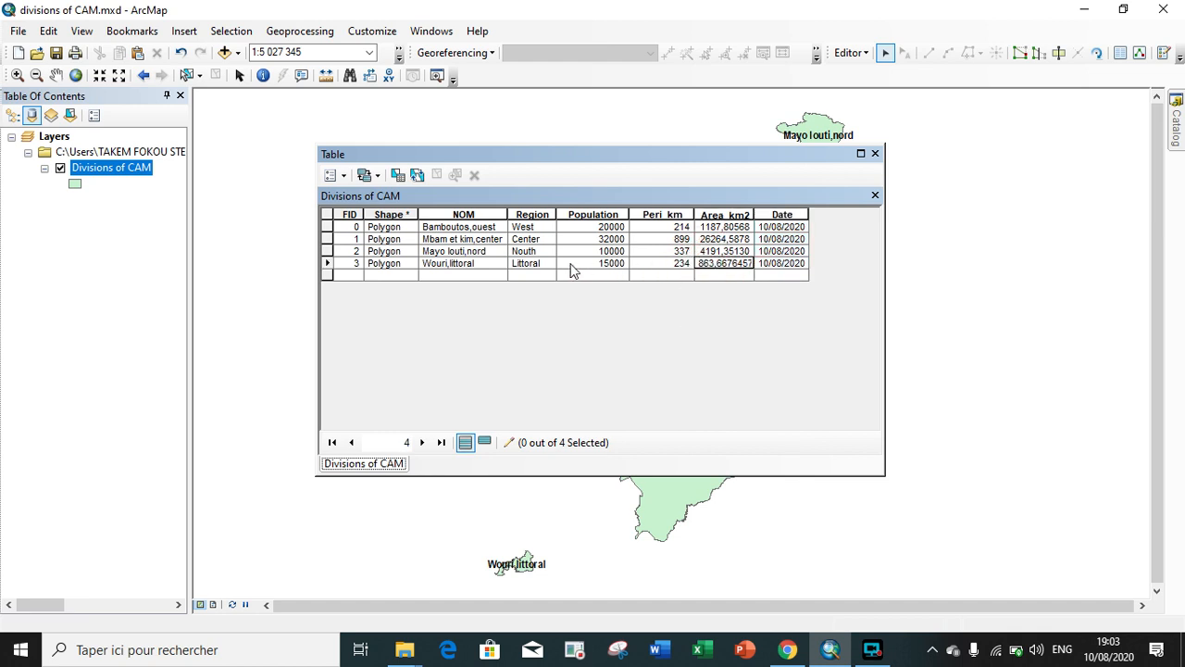
Divide all Population values by 10 by applying the Field Calculator expression !Population! /10 in place of the old one.
right_click(616, 220)
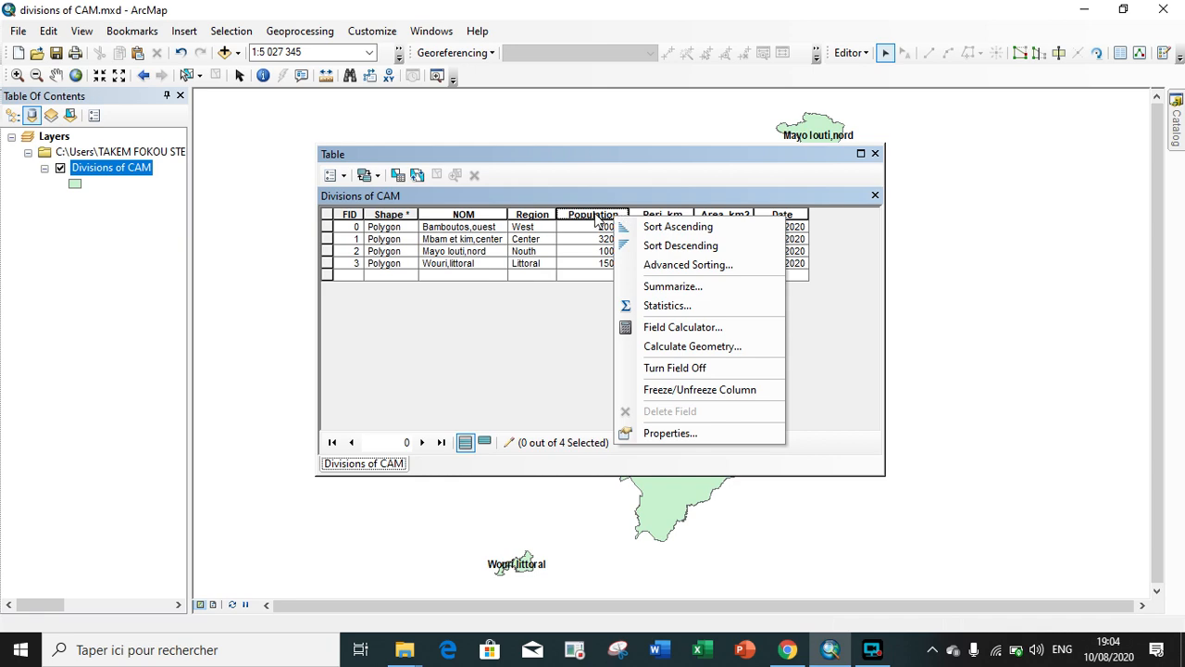
right_click(597, 217)
left_click(652, 326)
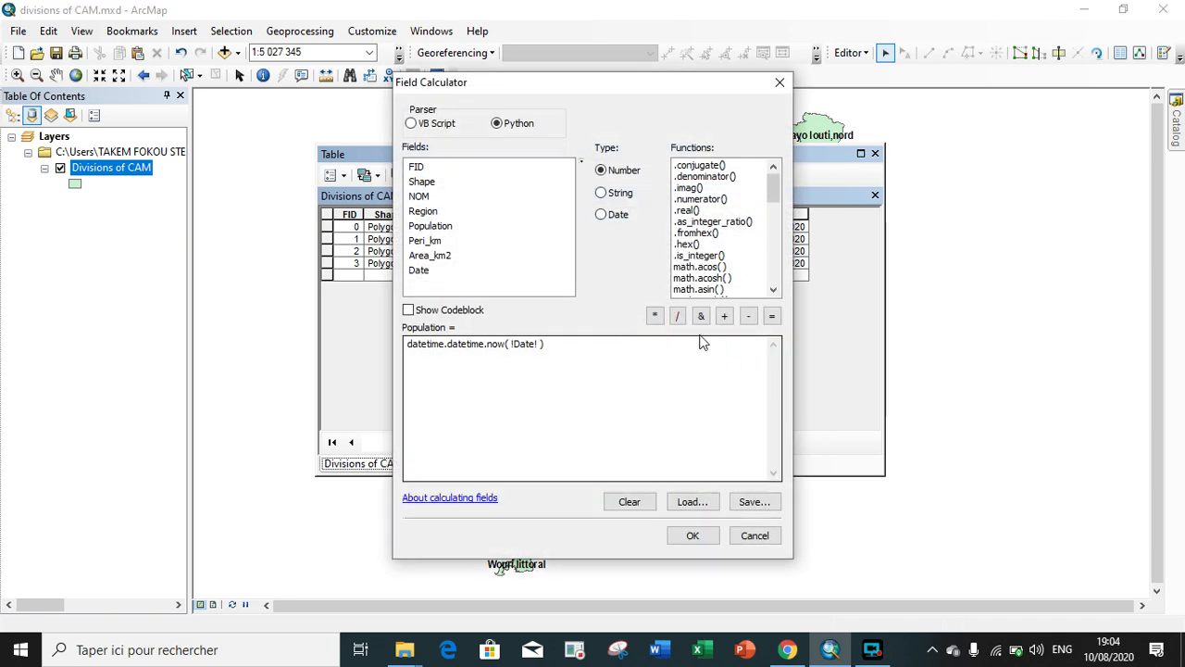
left_click(613, 501)
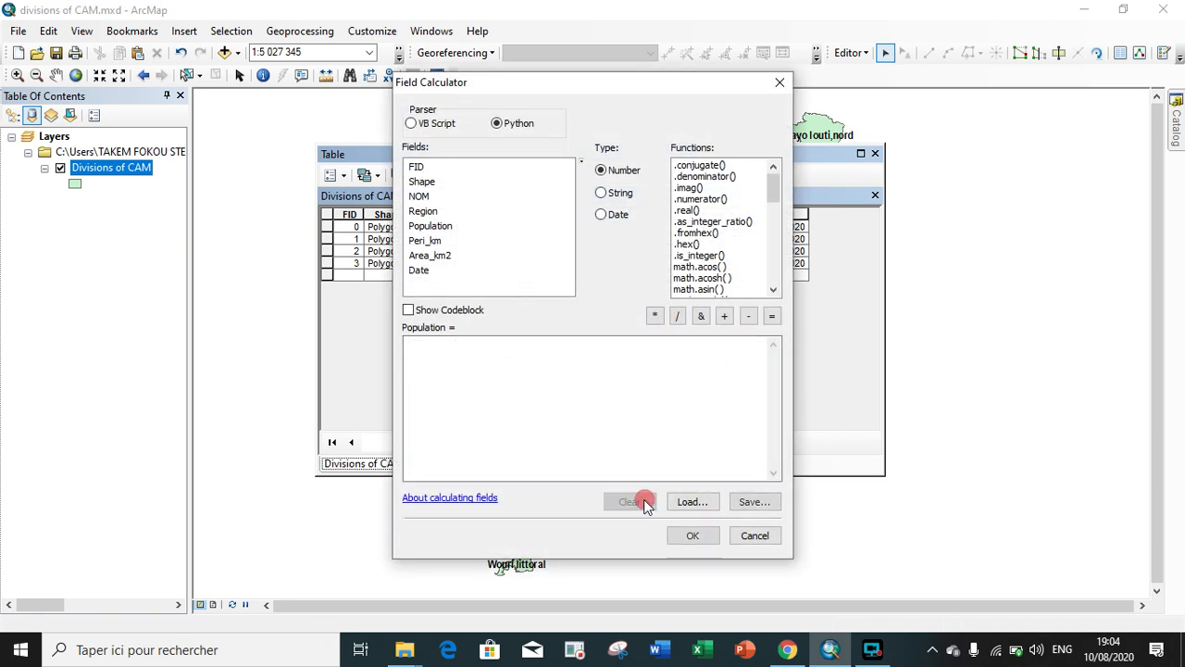
double_click(444, 226)
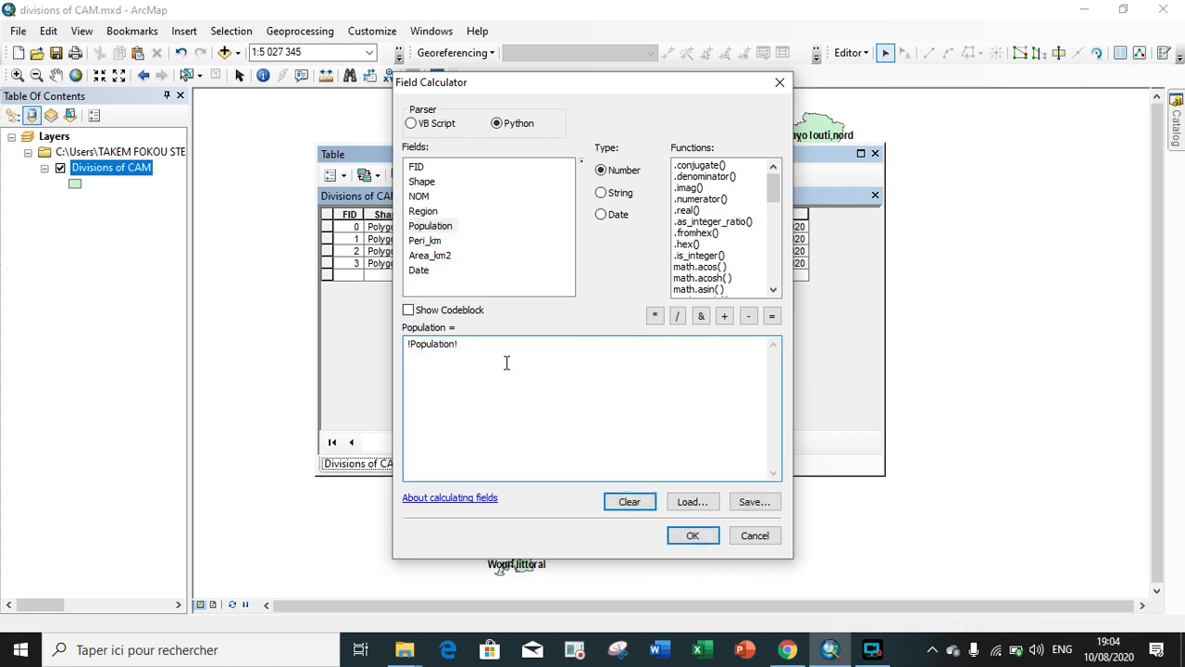
left_click(677, 316)
type("10")
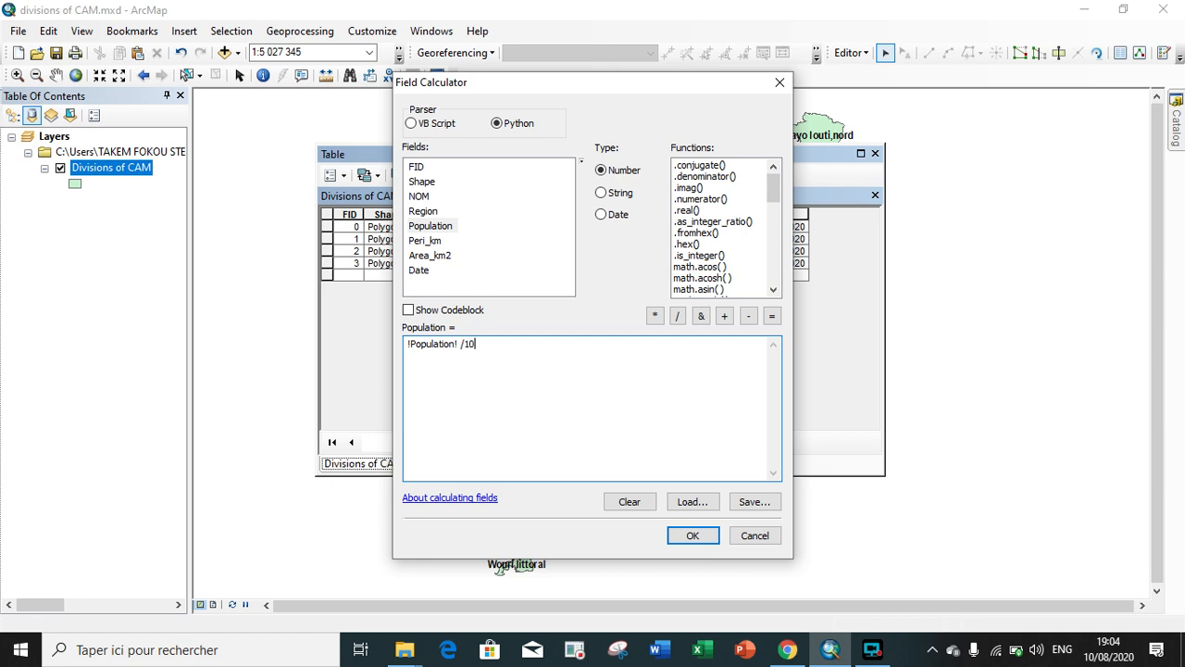
left_click(692, 535)
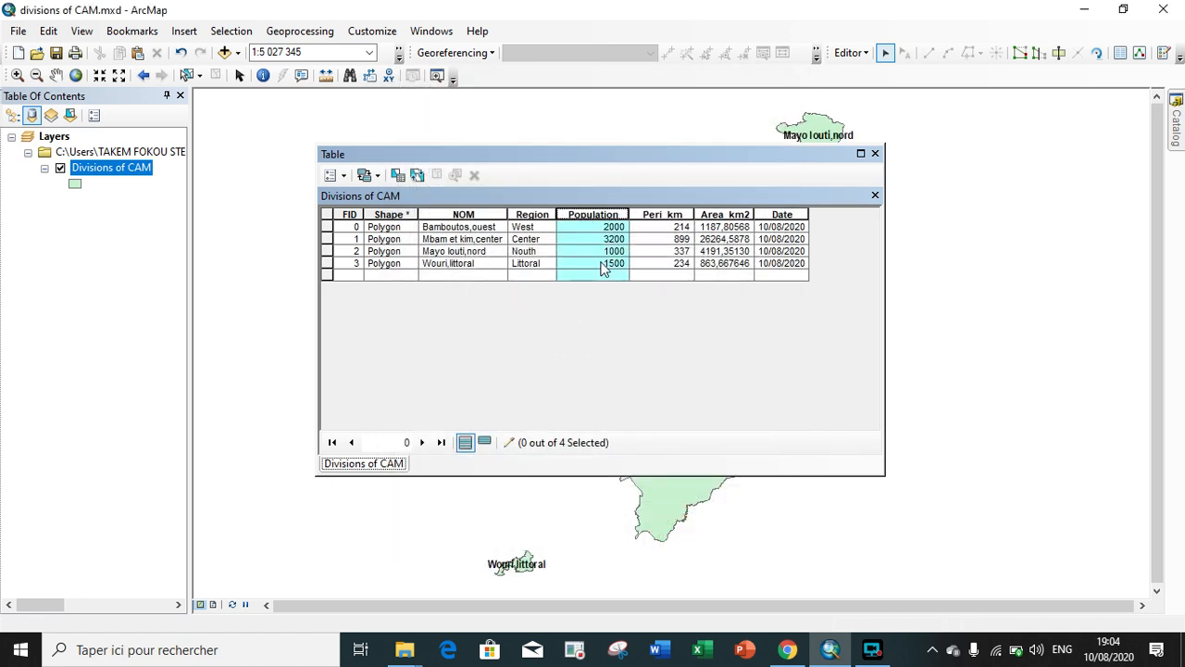
left_click(663, 326)
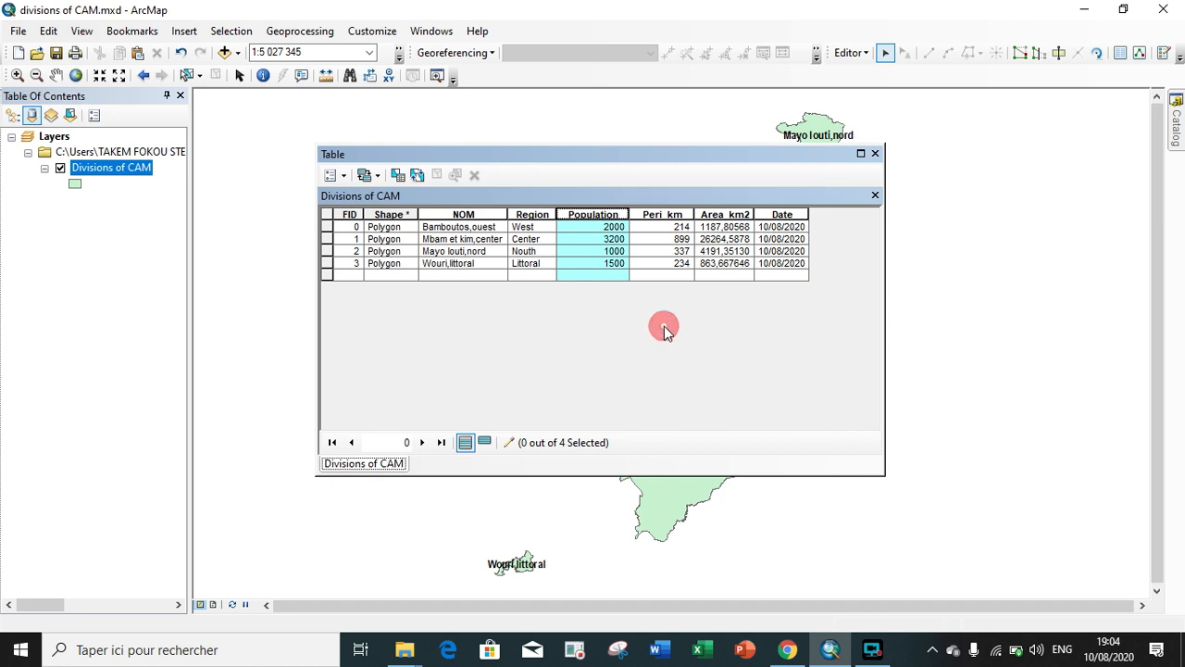